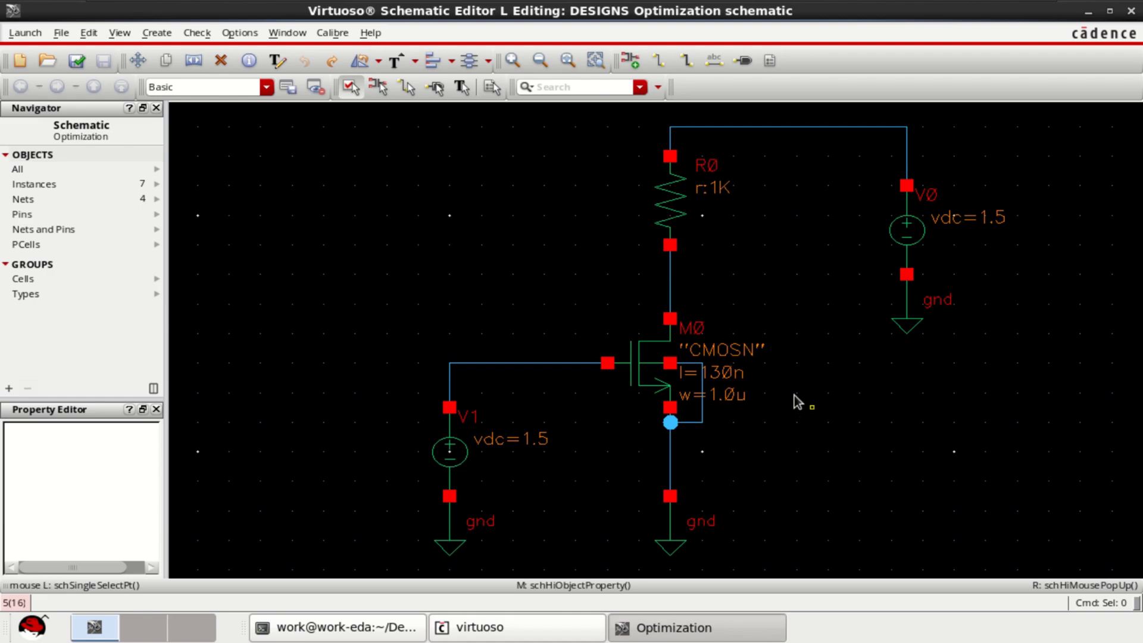
Step: Inspect the properties of M0, R0, V0, V1 and the net13 wire in the schematic
left_click(647, 374)
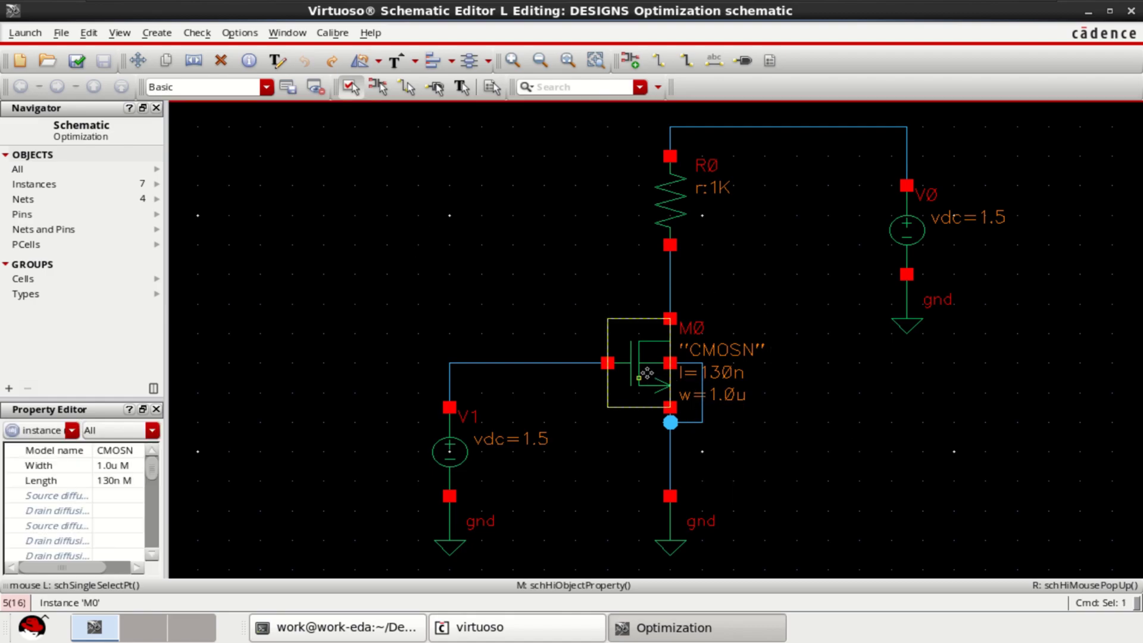
left_click(837, 415)
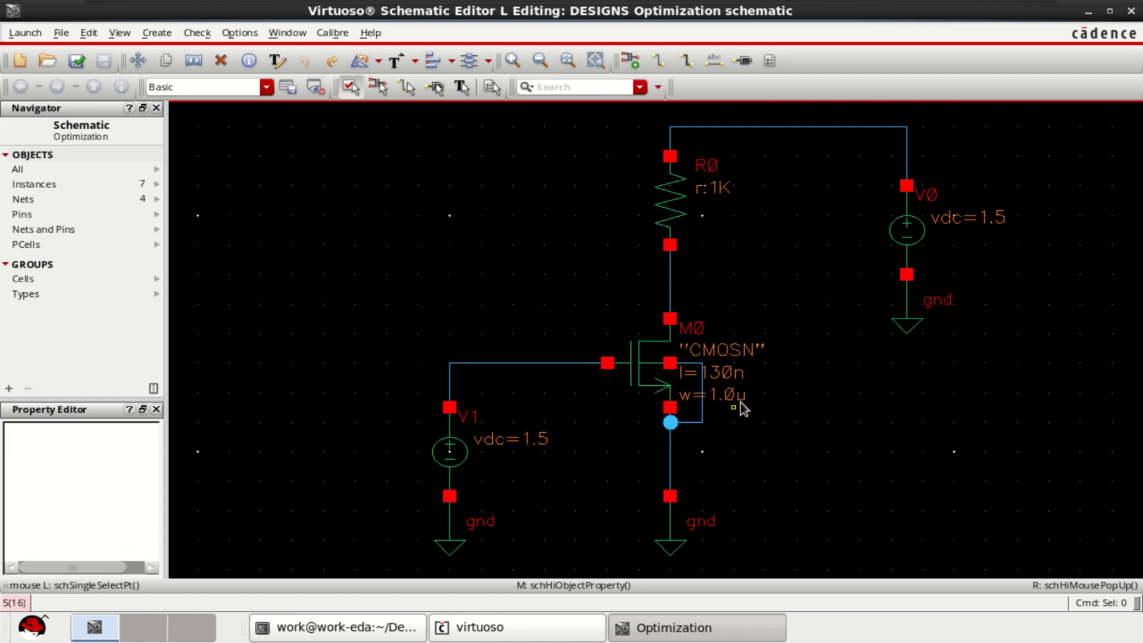
left_click(694, 216)
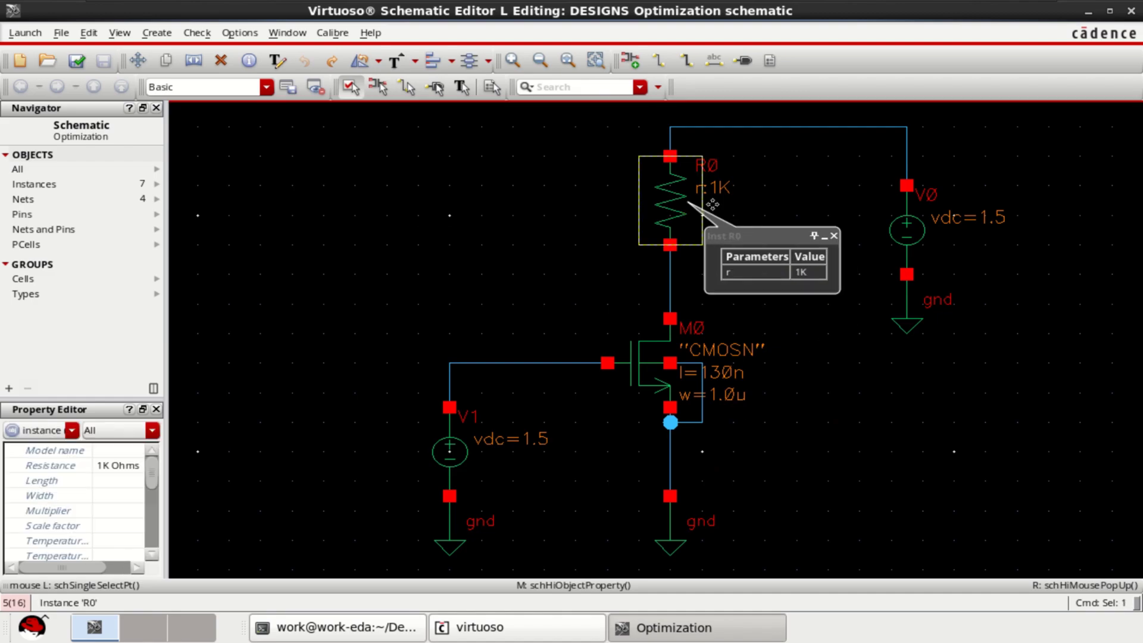
left_click(817, 290)
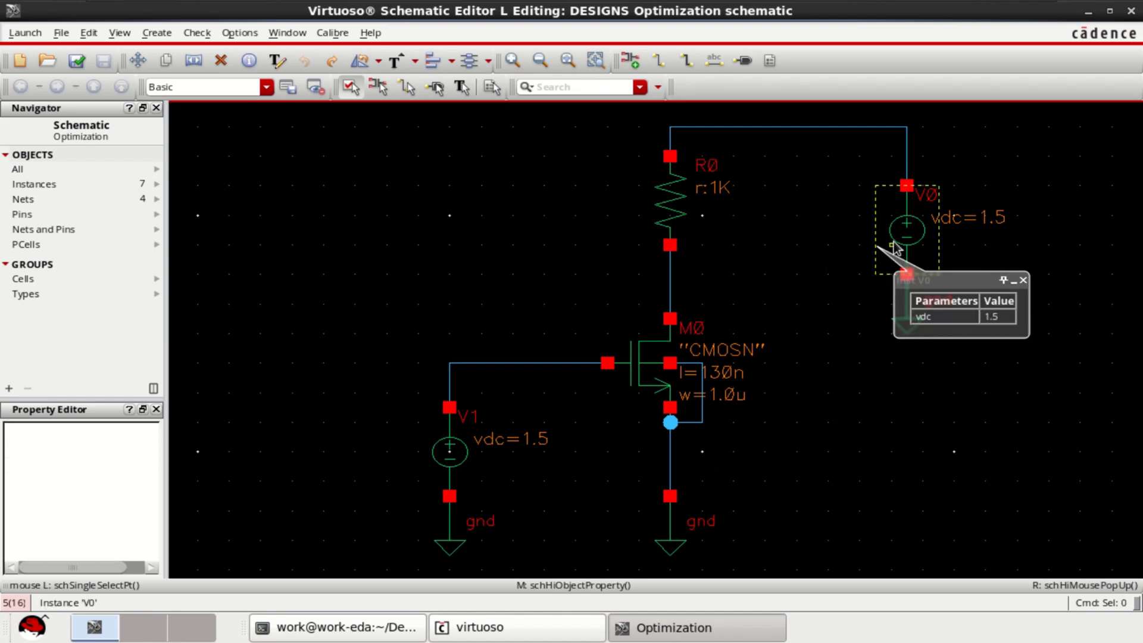
left_click(900, 250)
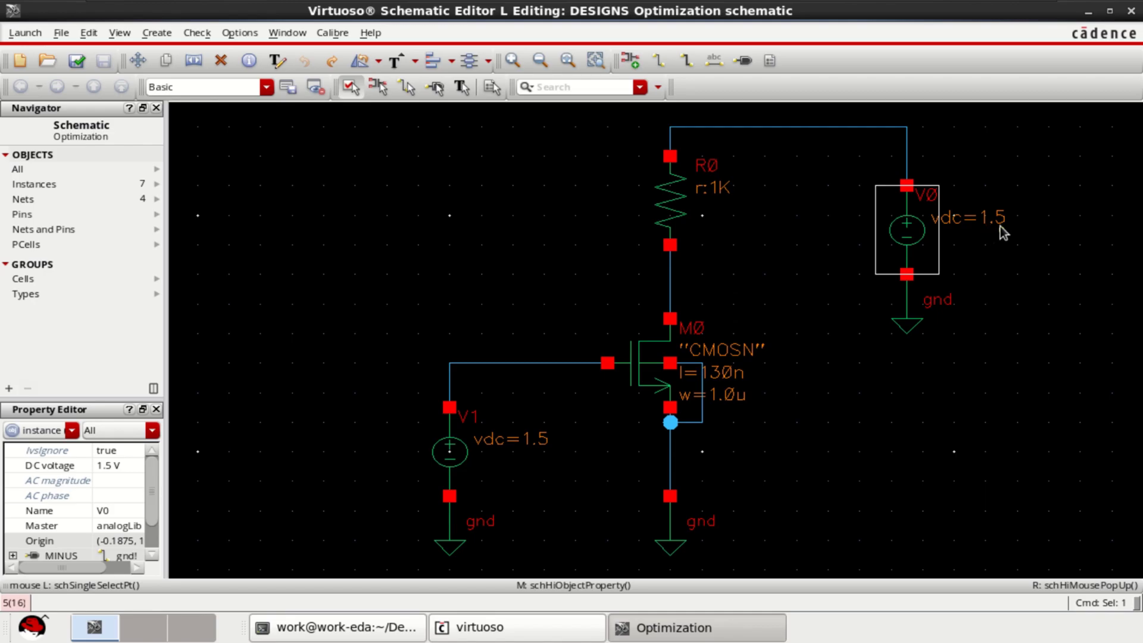
left_click(524, 474)
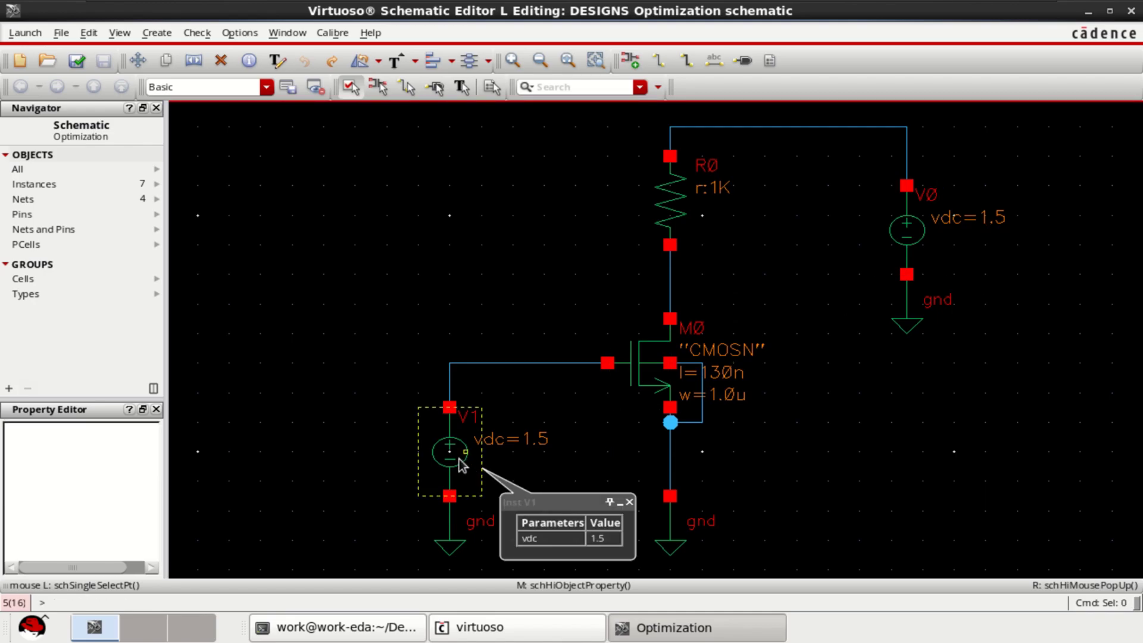
left_click(462, 464)
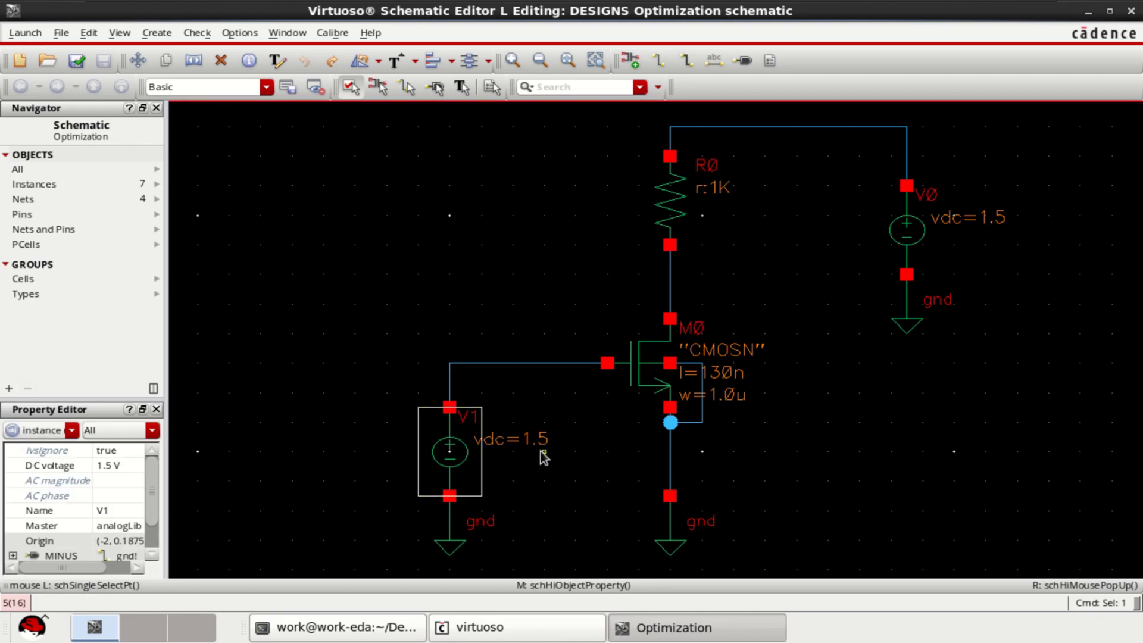
left_click(858, 439)
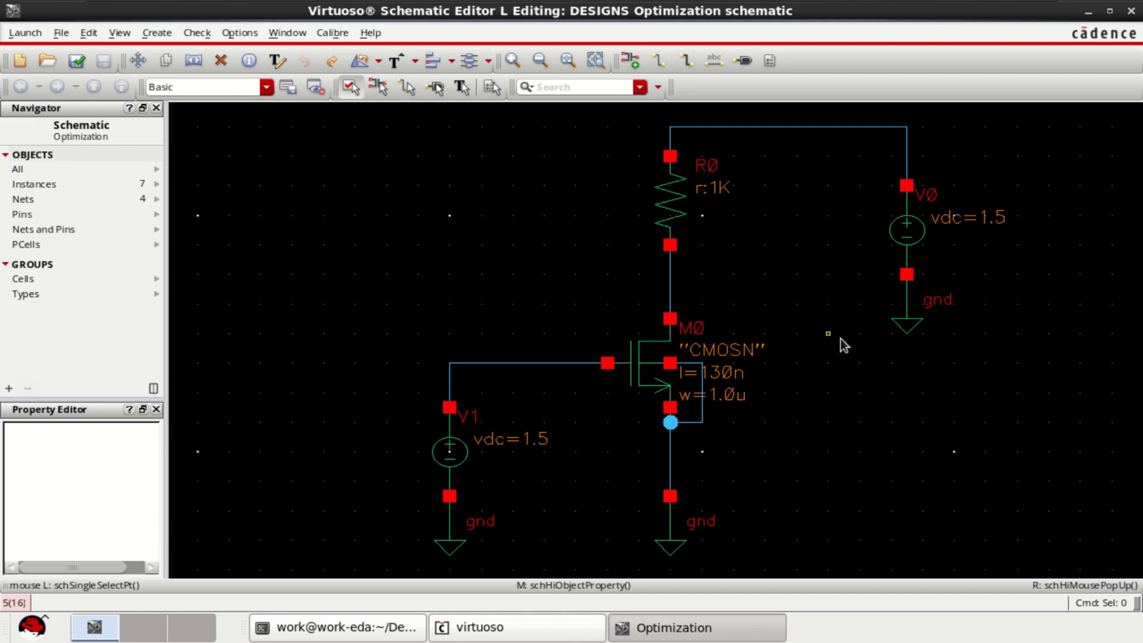
left_click(678, 286)
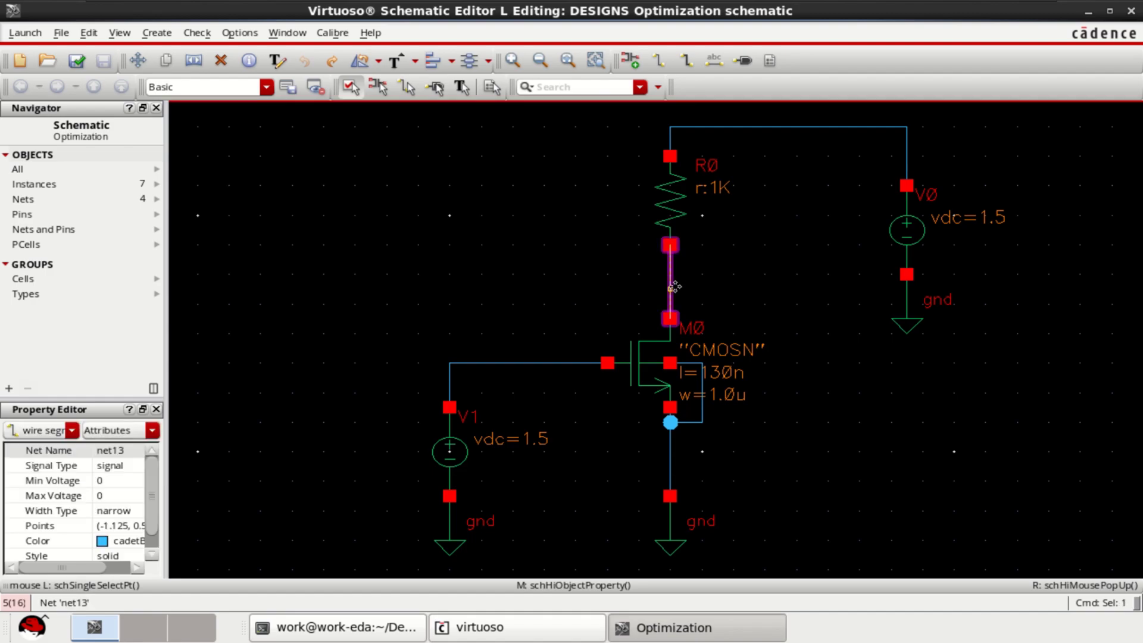
mouse_move(900, 234)
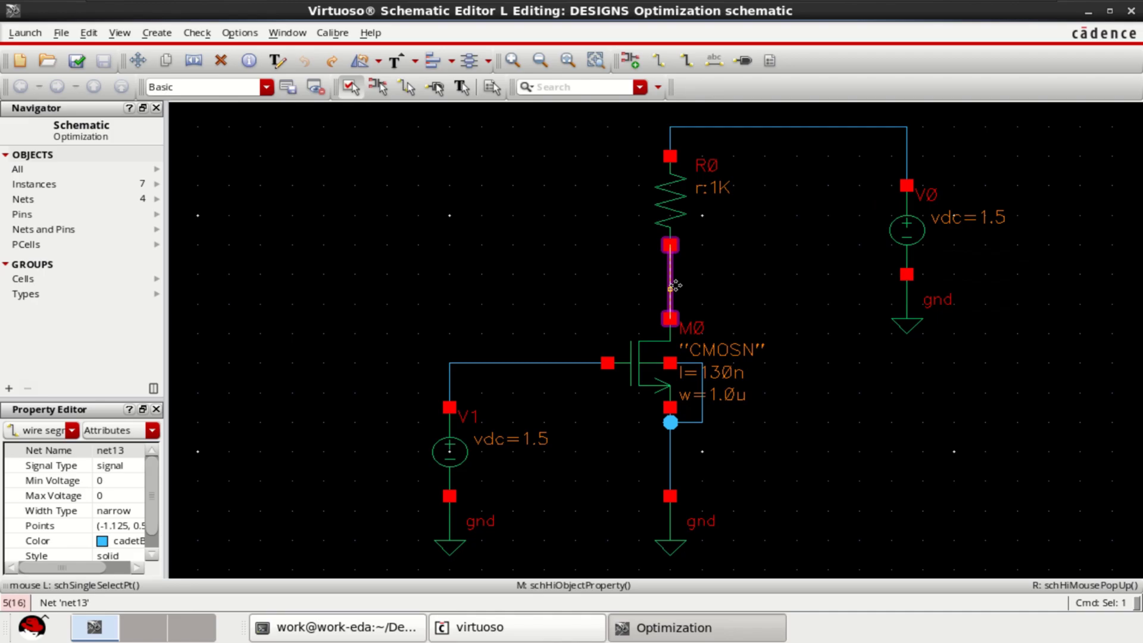
left_click(530, 266)
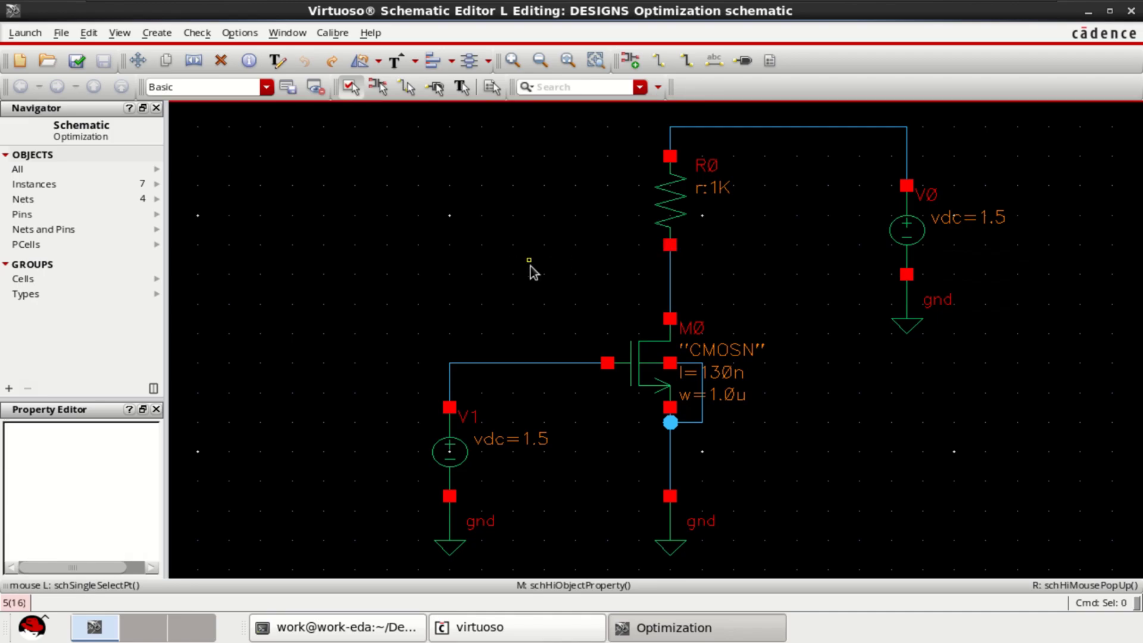
Step: Launch ADE GXL with a new view named adexl, overwriting the existing adexl view
left_click(32, 34)
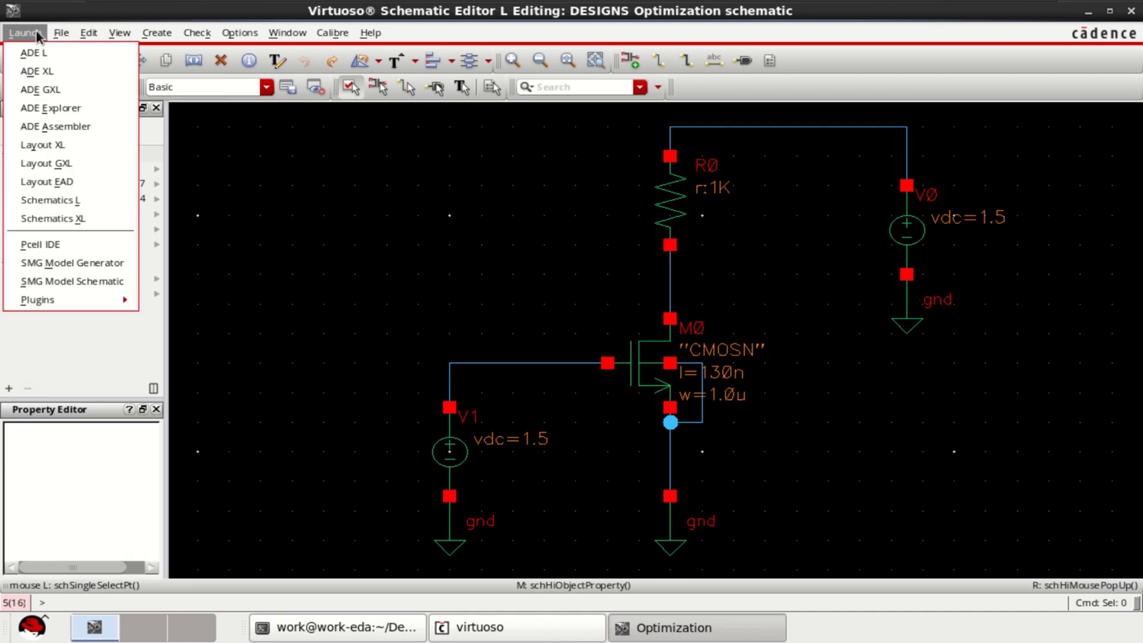
left_click(79, 90)
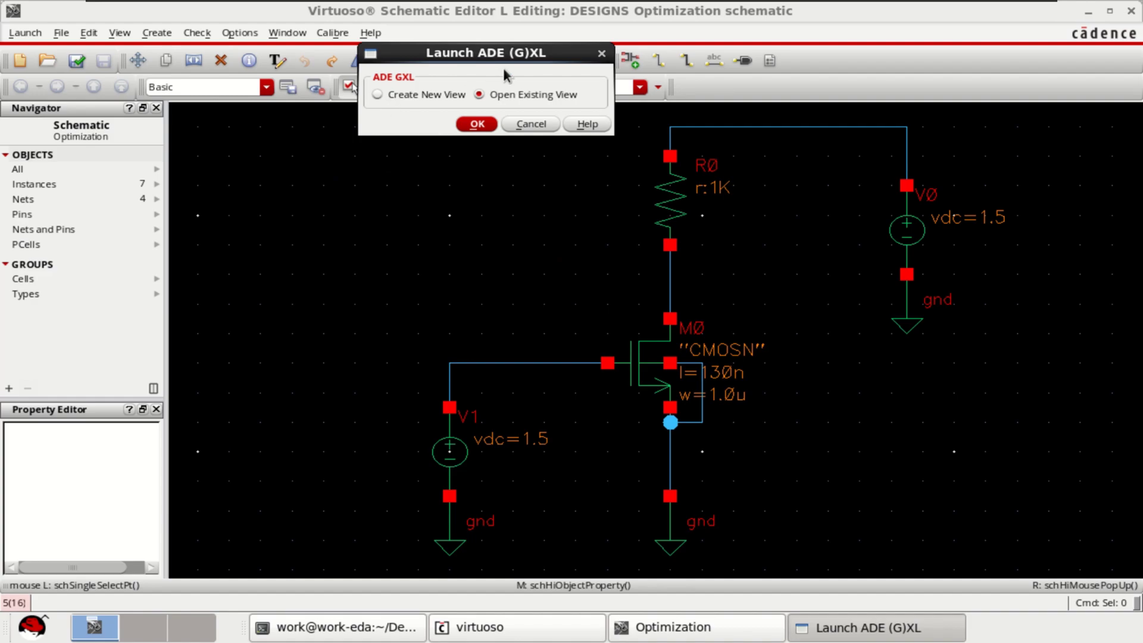
left_click_drag(494, 54, 489, 77)
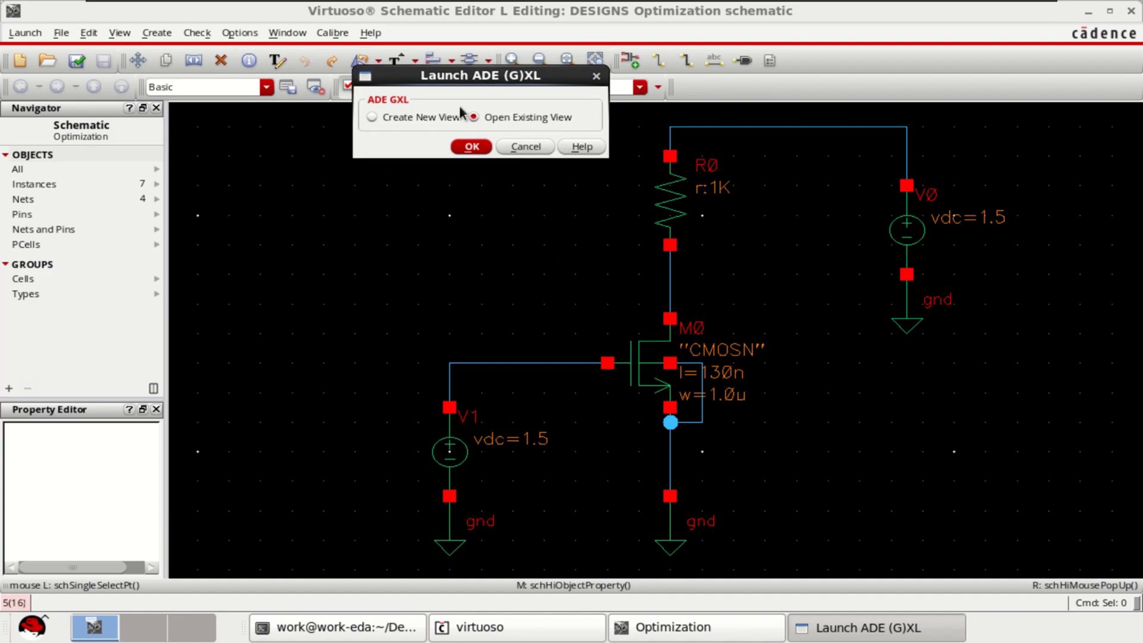
left_click(372, 118)
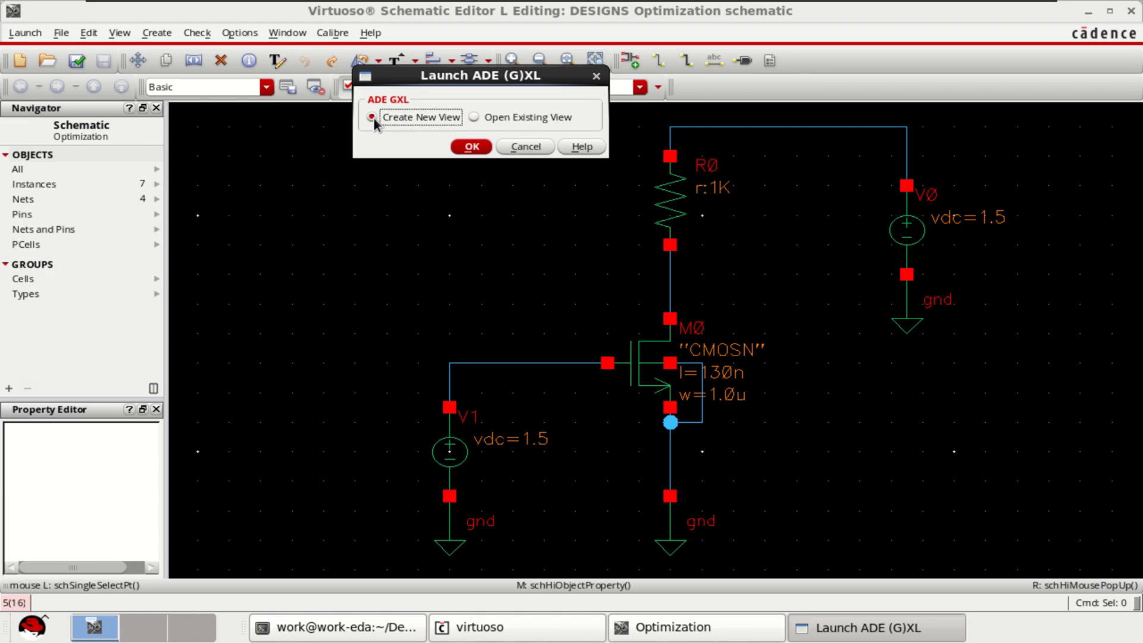
left_click(471, 147)
left_click(510, 132)
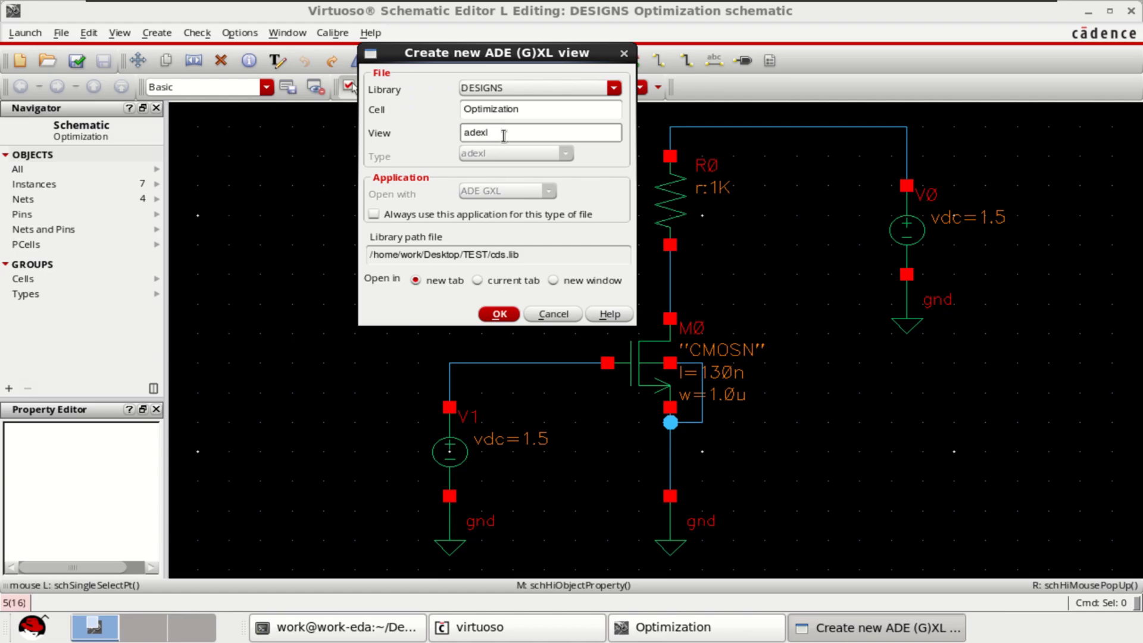
left_click(498, 316)
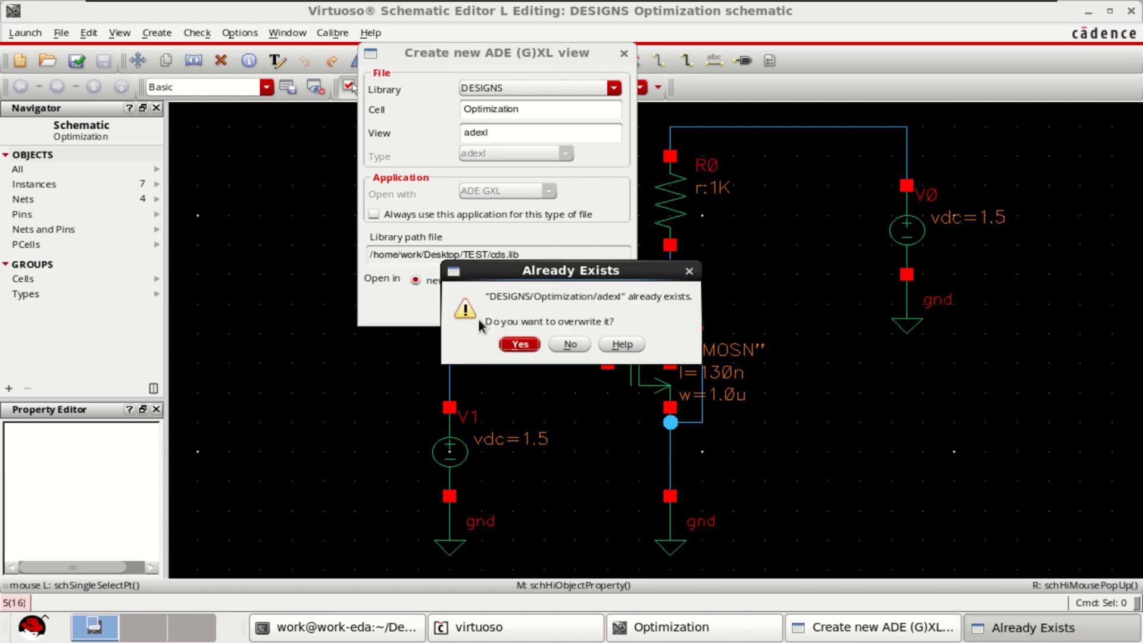
left_click(517, 343)
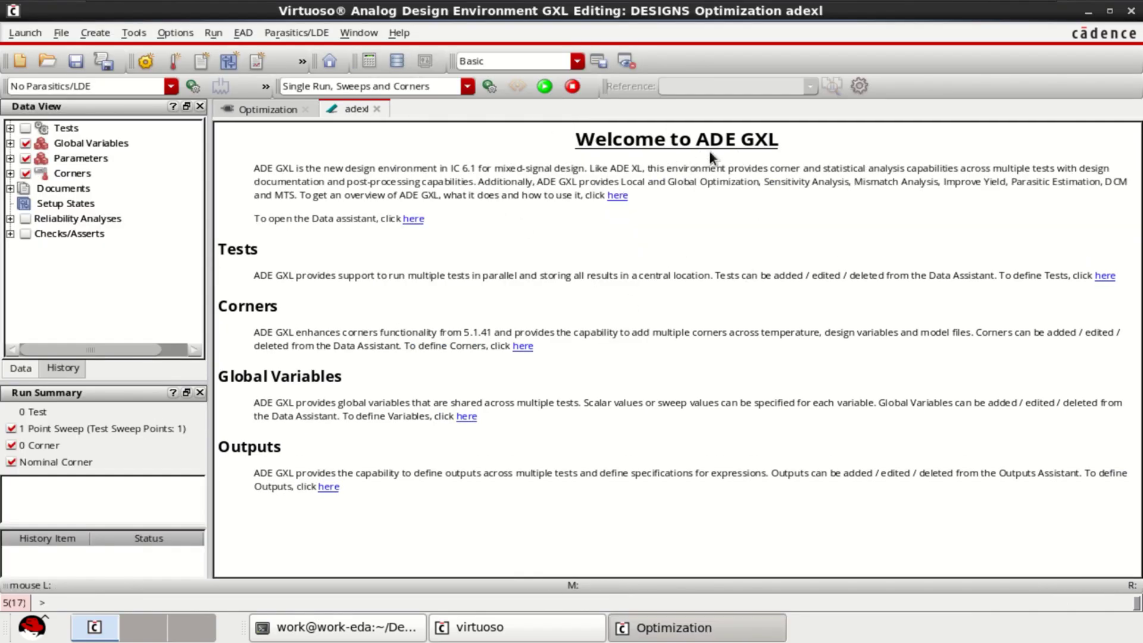
Step: Add the Optimization schematic as test DESIGNS:Optimization:1, then return to the adexl setup
left_click_drag(776, 147, 707, 146)
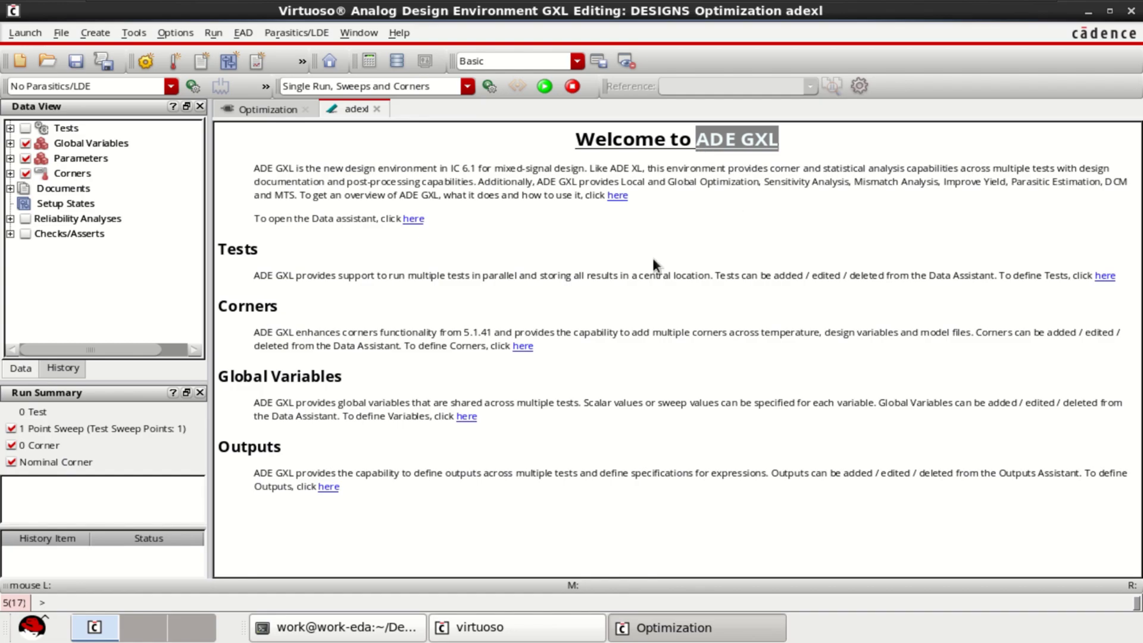
left_click(10, 128)
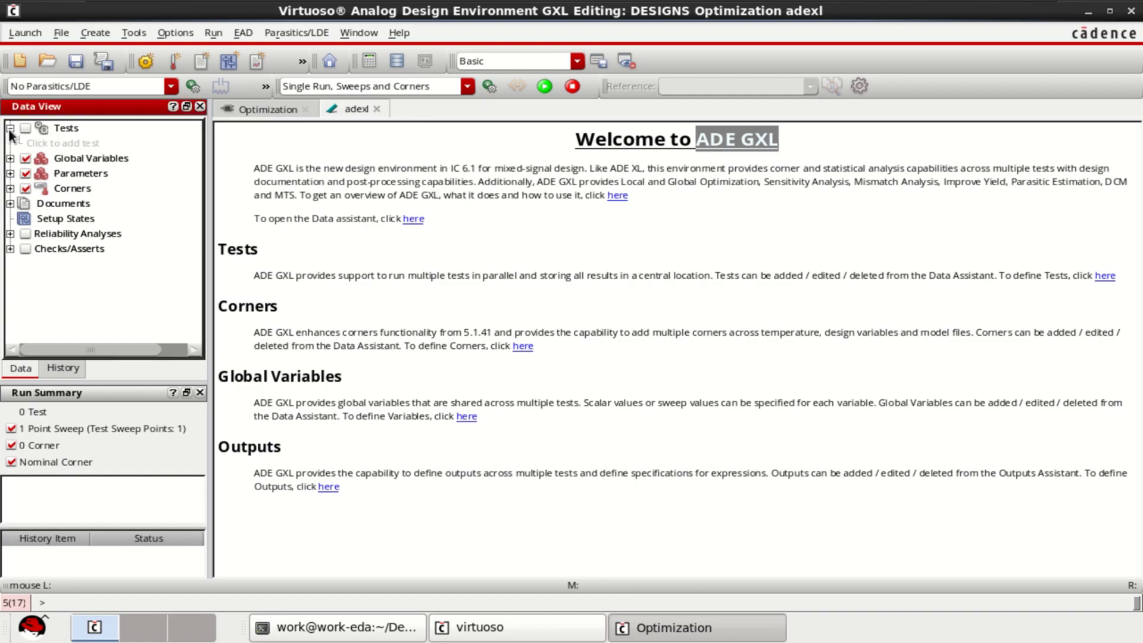
left_click(67, 144)
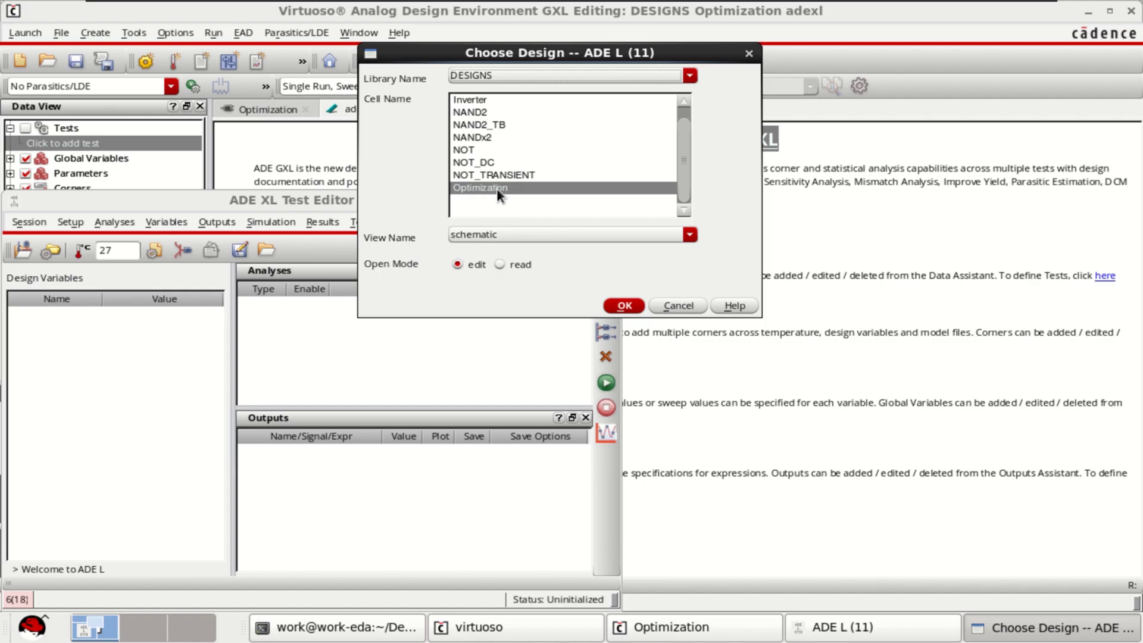
left_click(624, 306)
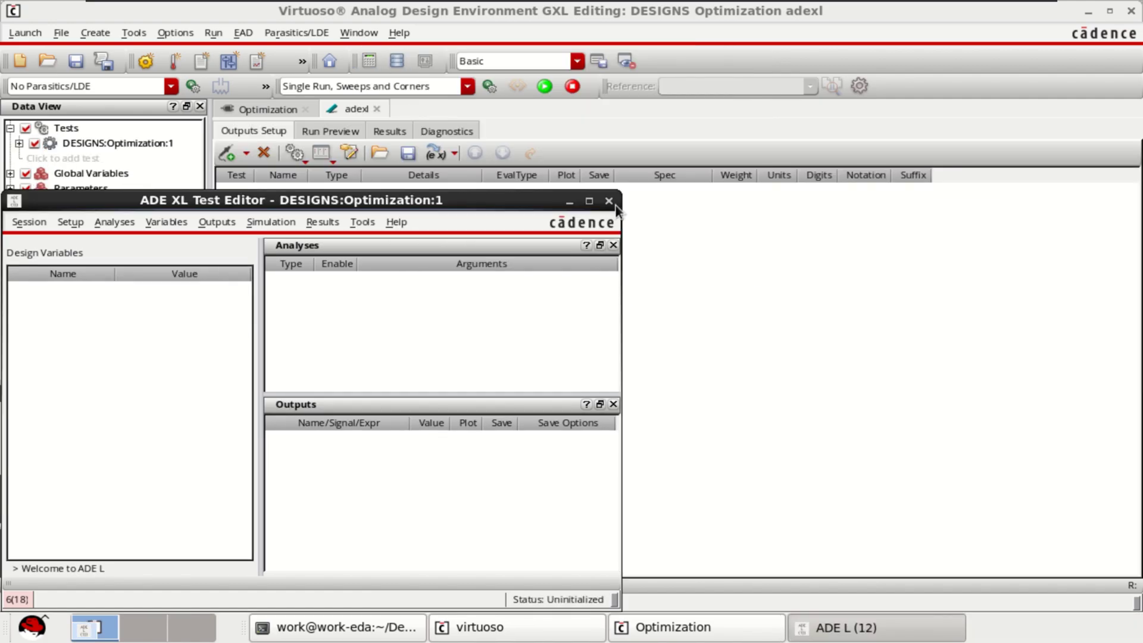
left_click_drag(449, 203, 687, 207)
left_click(270, 109)
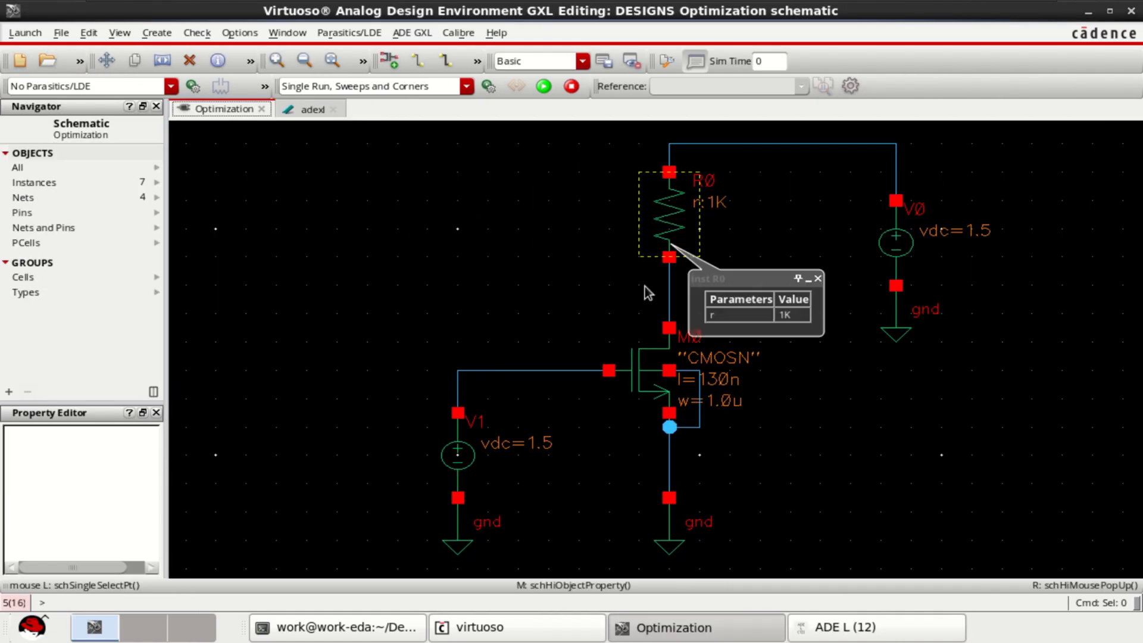
left_click(299, 110)
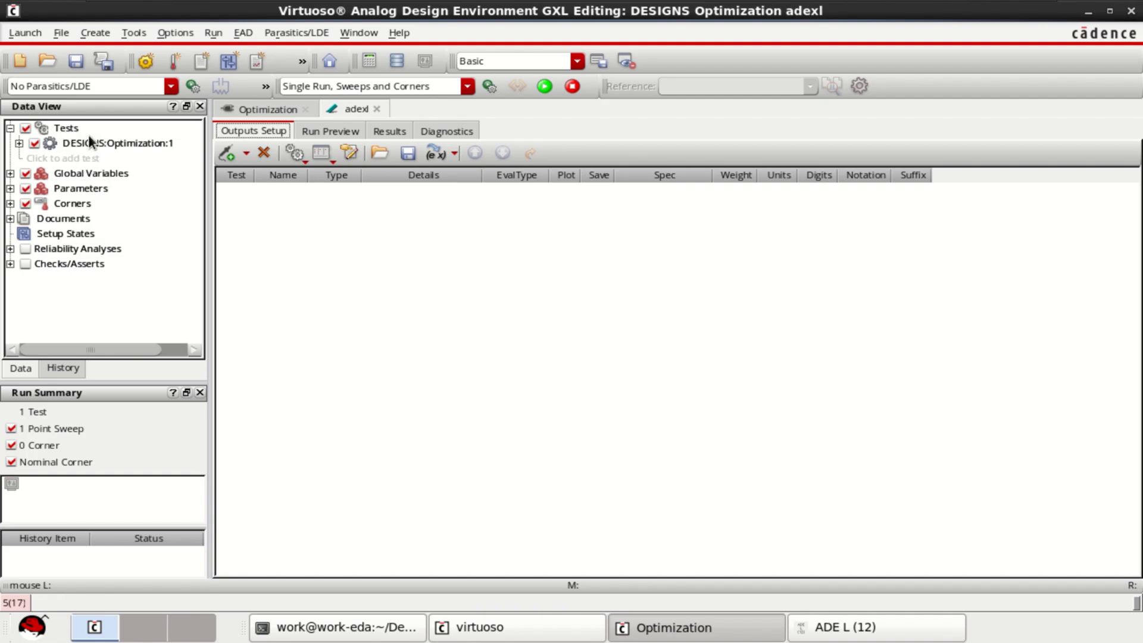
Step: Choose a dc analysis with Save DC Operating Point and Enabled checked, then minimize the test editor
left_click(833, 627)
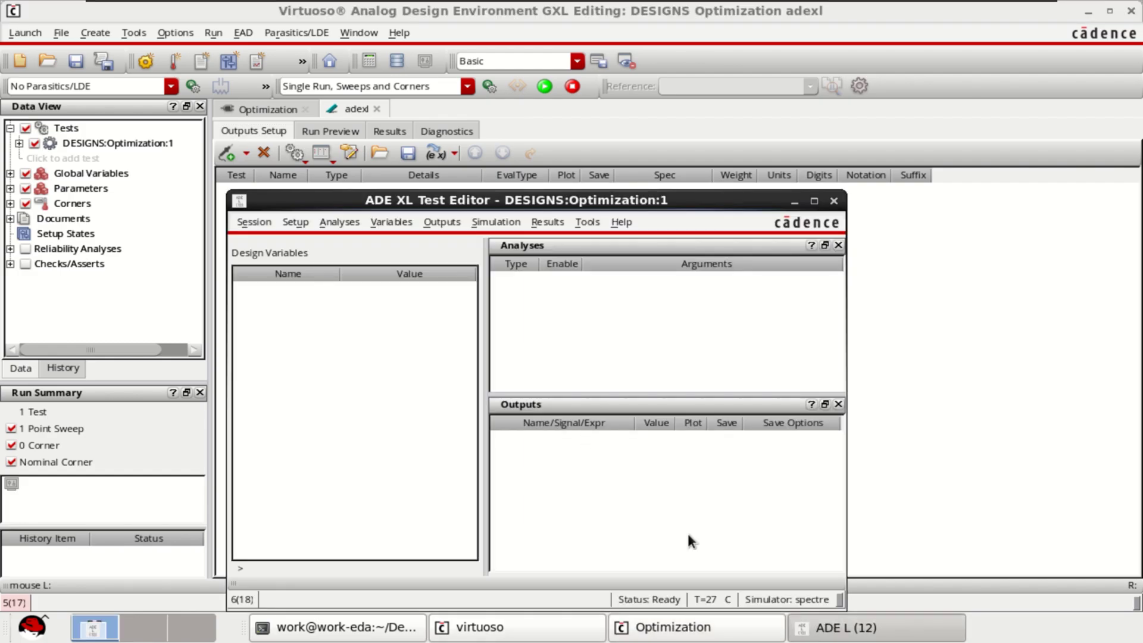
right_click(566, 301)
left_click(611, 301)
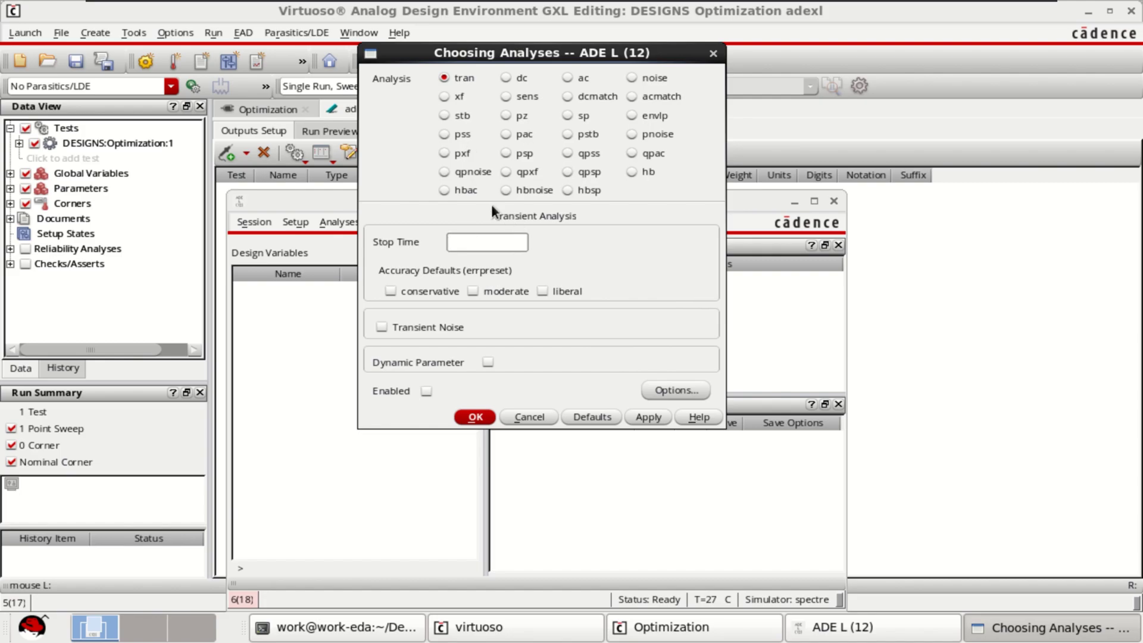
left_click(505, 78)
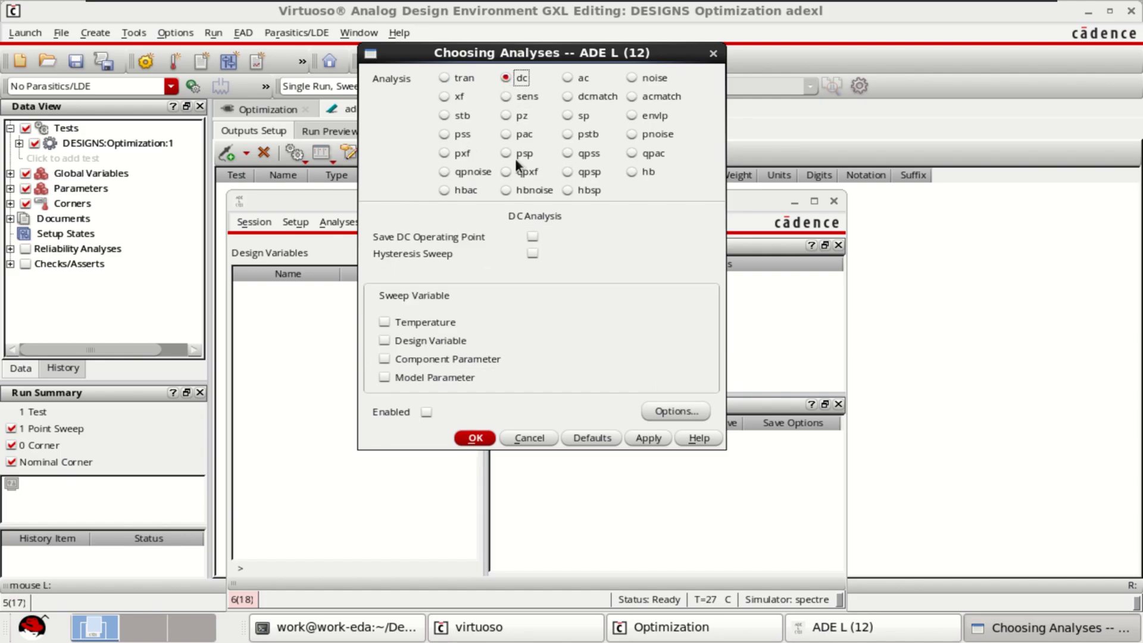
left_click(532, 237)
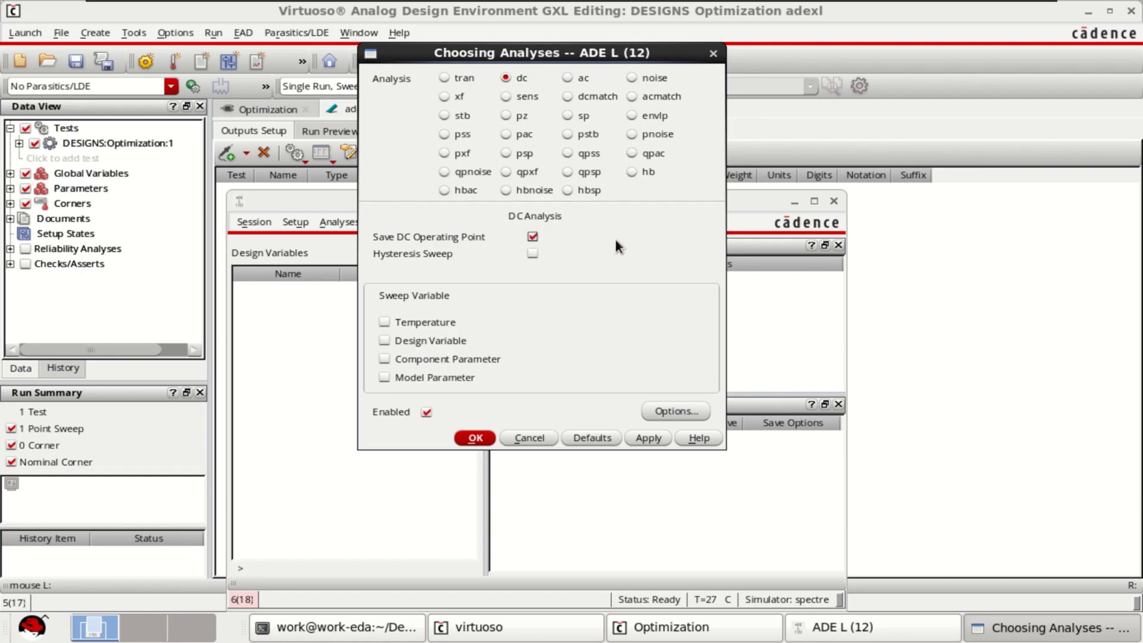
left_click(476, 438)
left_click_drag(587, 209, 600, 239)
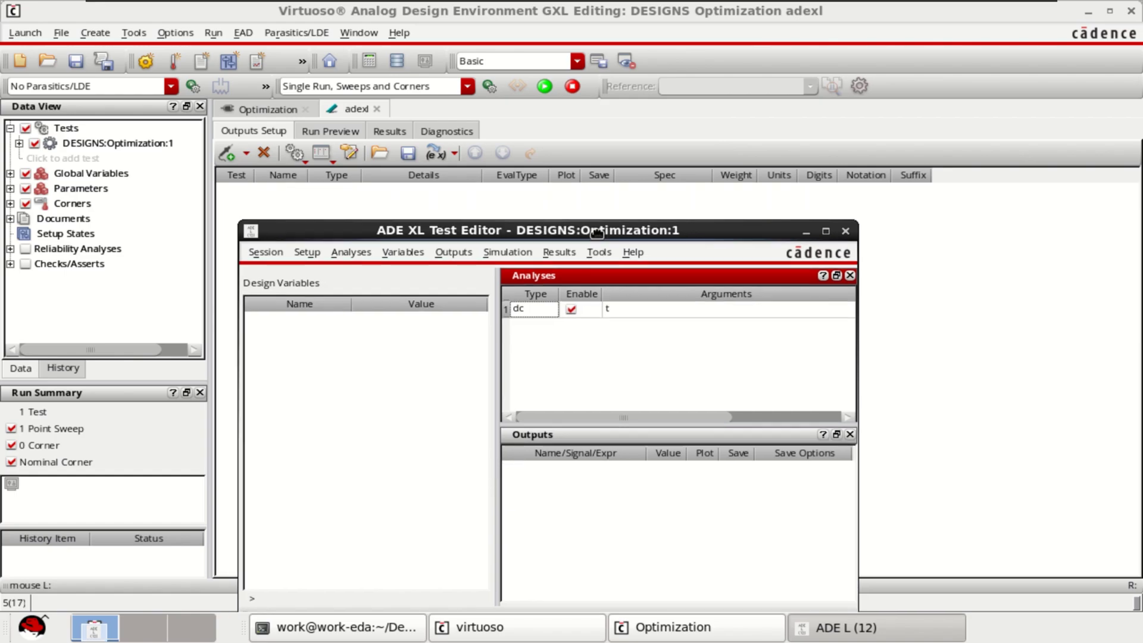
left_click(807, 236)
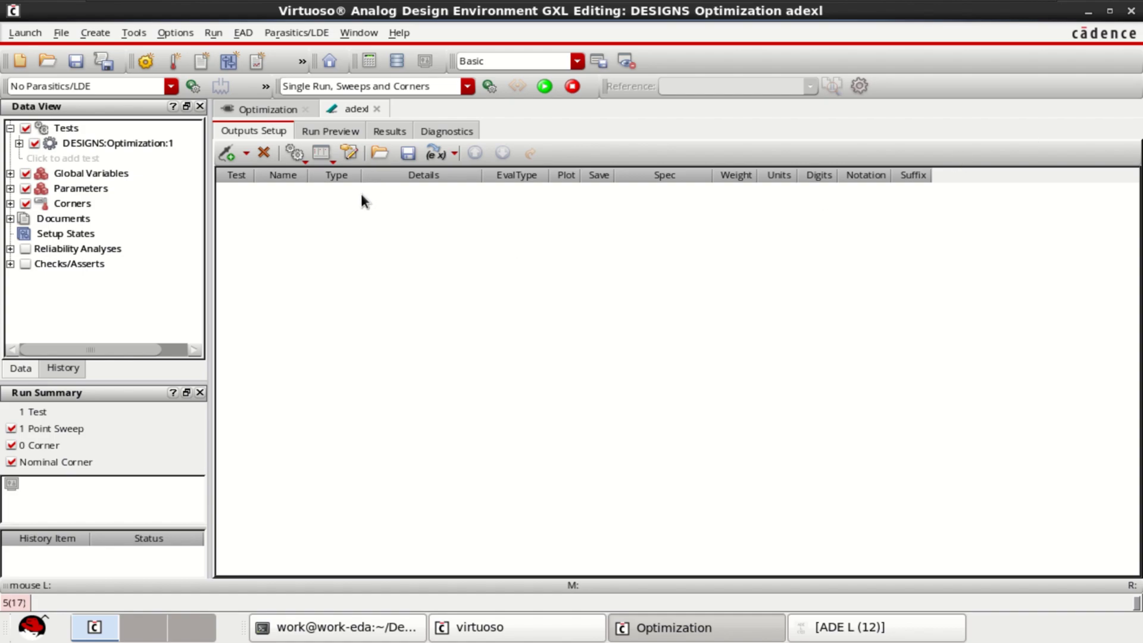
Step: Add an Expression output under DESIGNS:Optimization:1 and start editing its Details cell
left_click(246, 154)
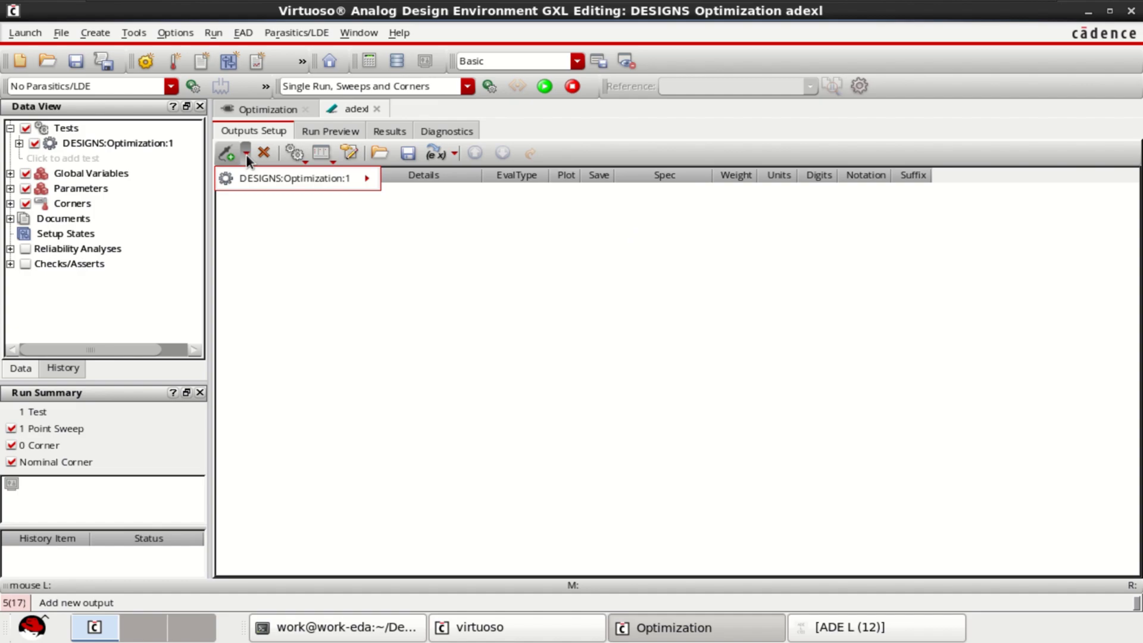
left_click(324, 306)
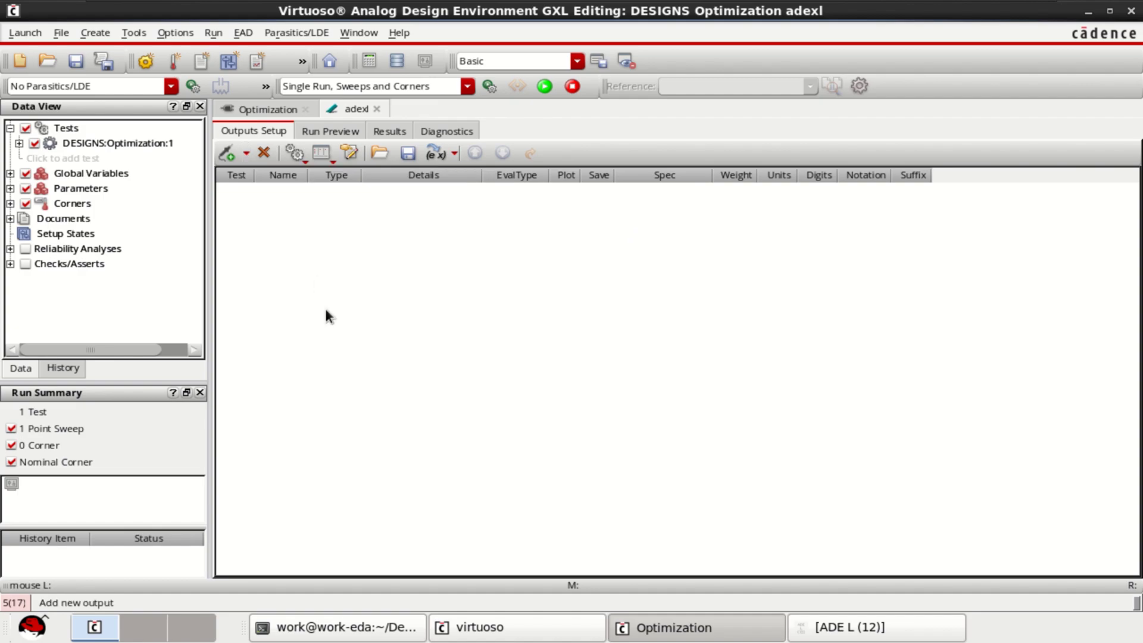
left_click(246, 154)
mouse_move(372, 178)
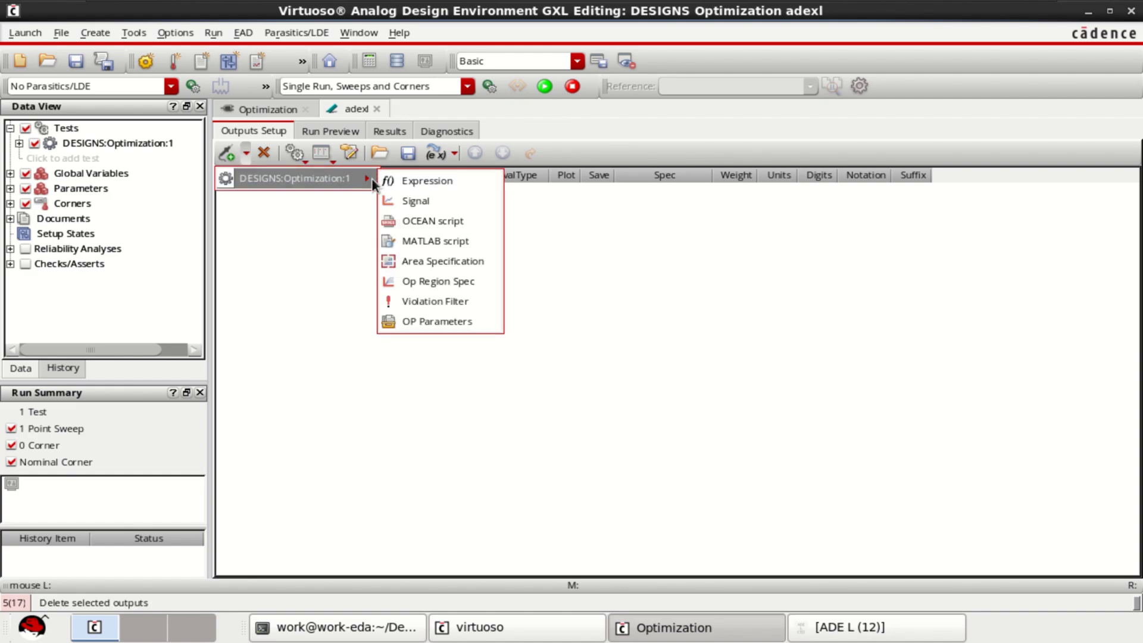
left_click(438, 181)
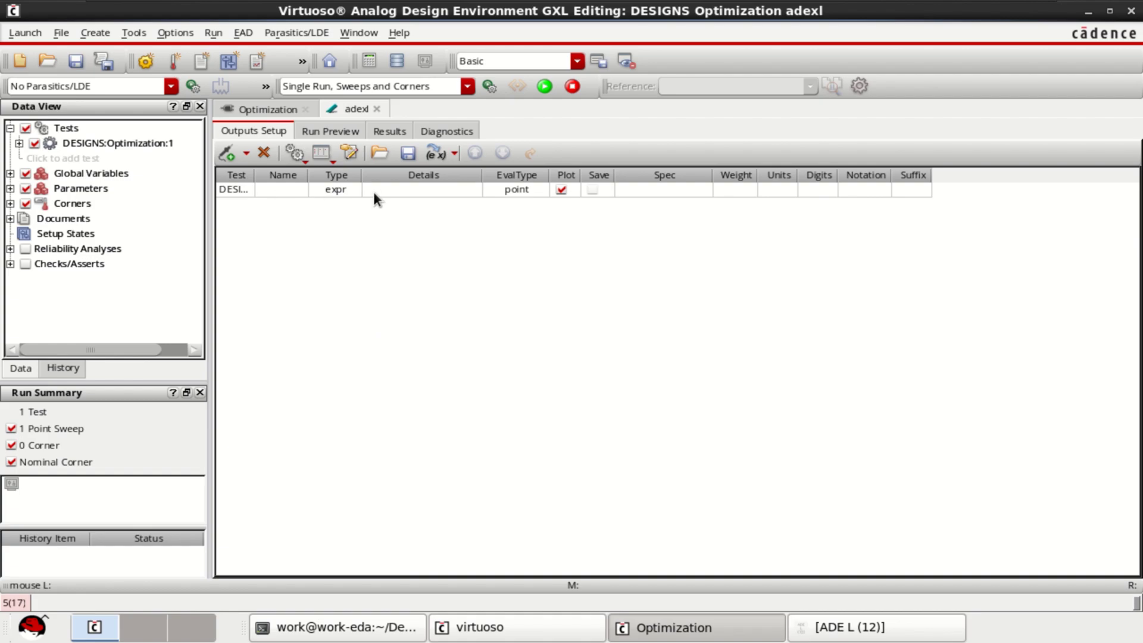
left_click(405, 192)
left_click(427, 192)
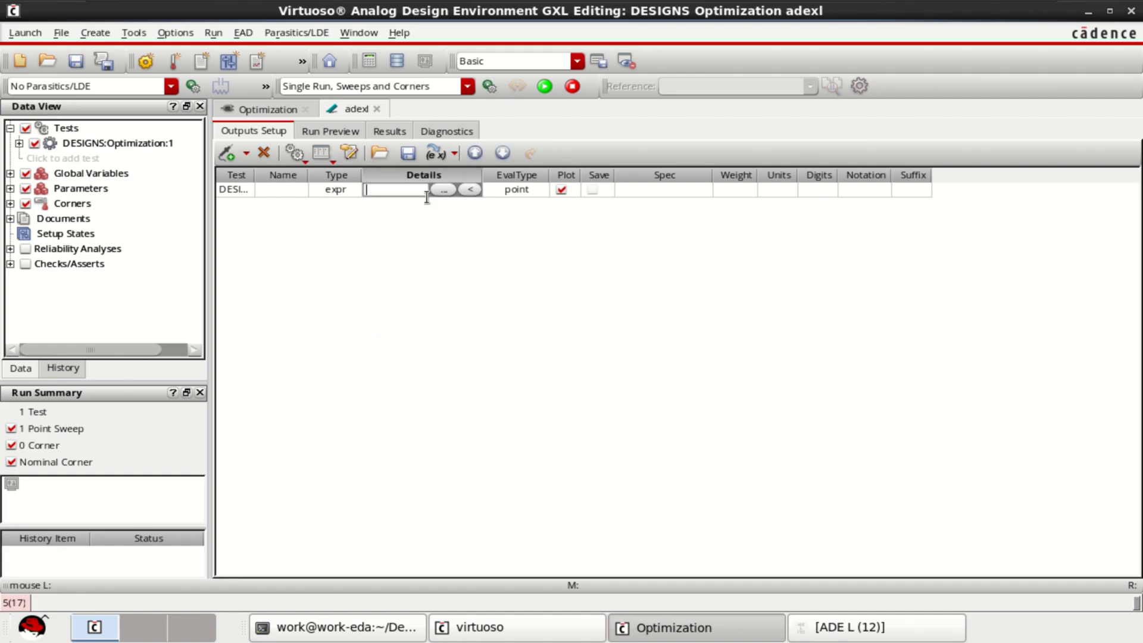
Step: Open the calculator from the Details cell, clear it, and take vdc from the net13 wire
key("Escape")
left_click(430, 188)
left_click(420, 191)
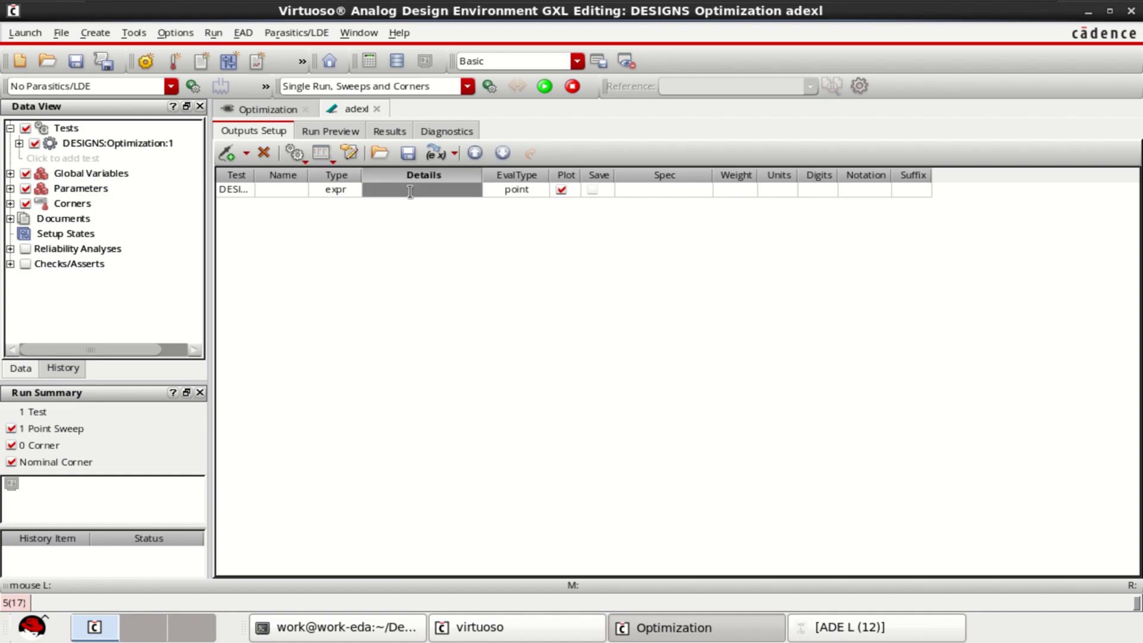
left_click(410, 191)
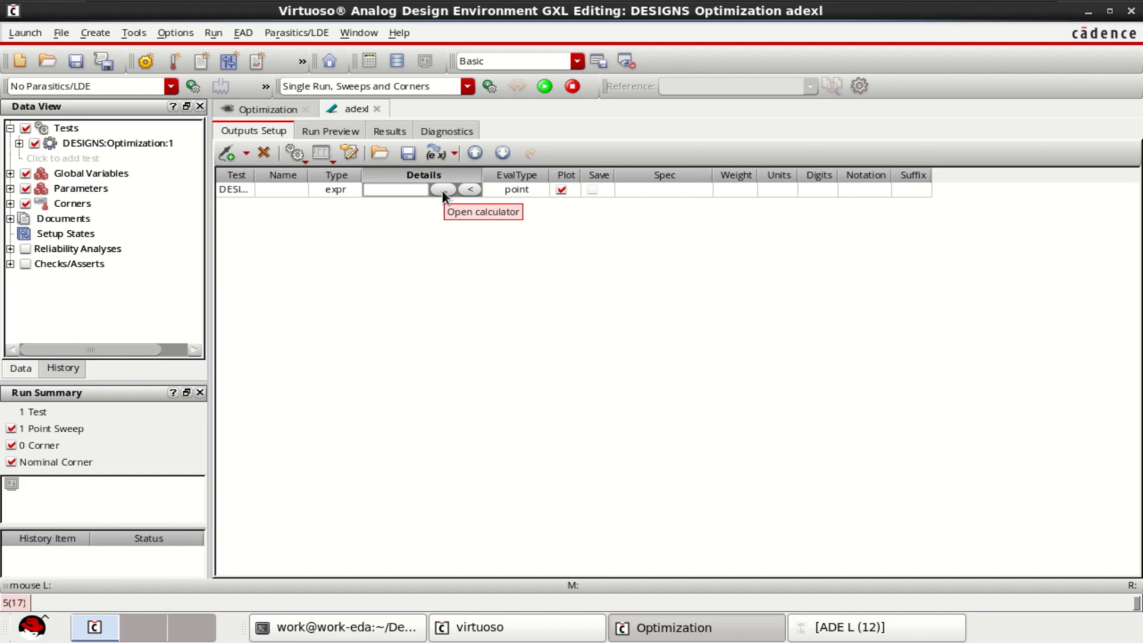
left_click(442, 190)
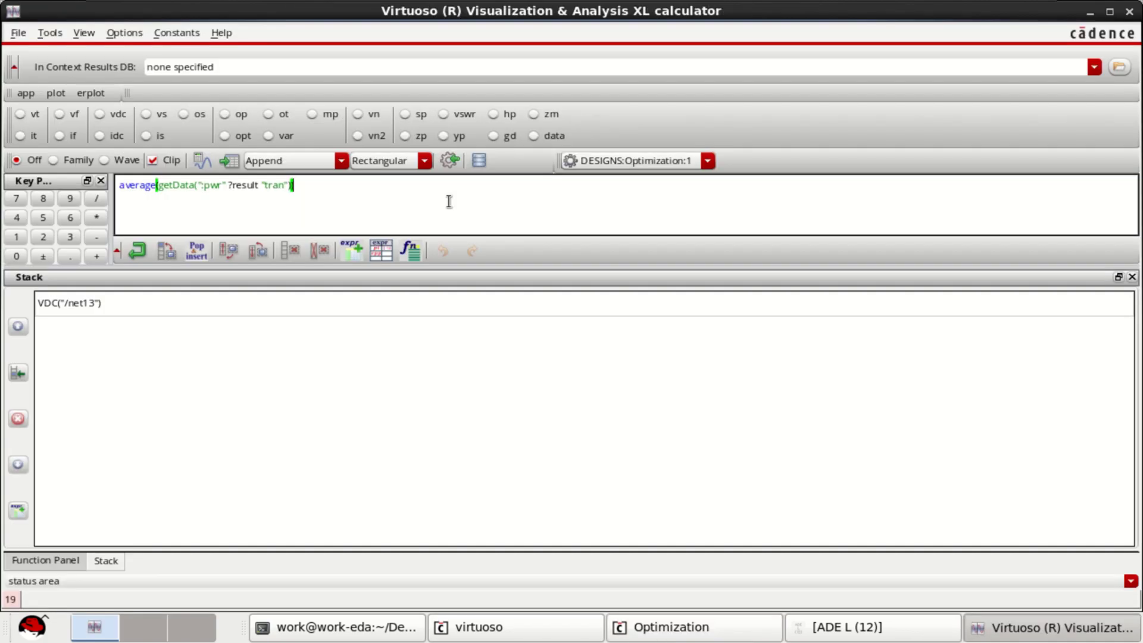
left_click(320, 251)
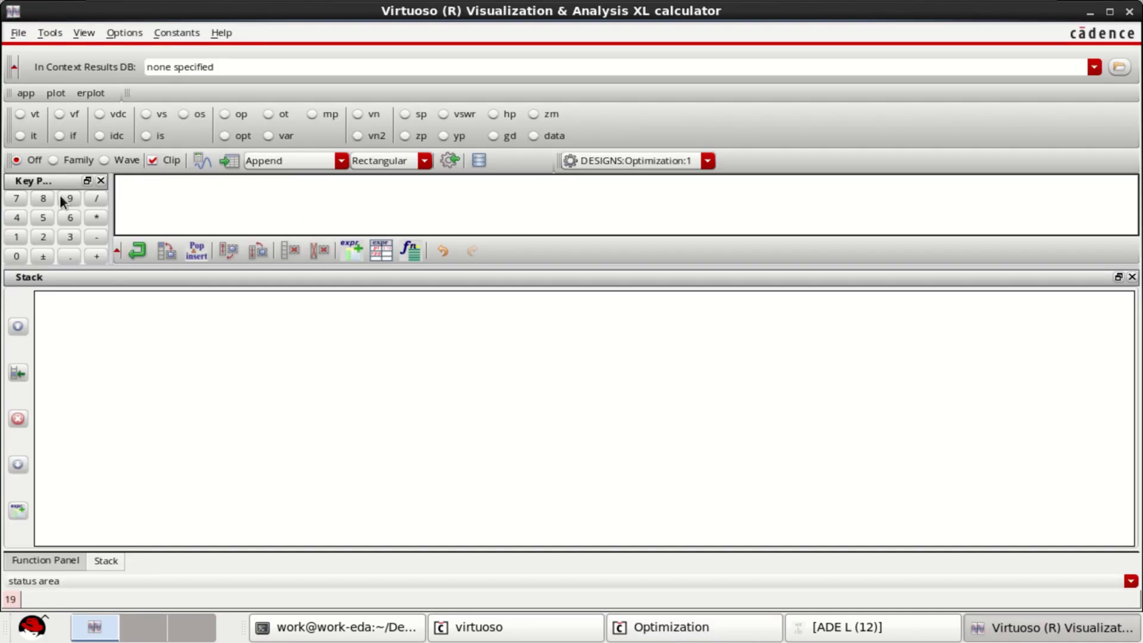
left_click(99, 114)
scroll(682, 286, "up", 3, "ctrl")
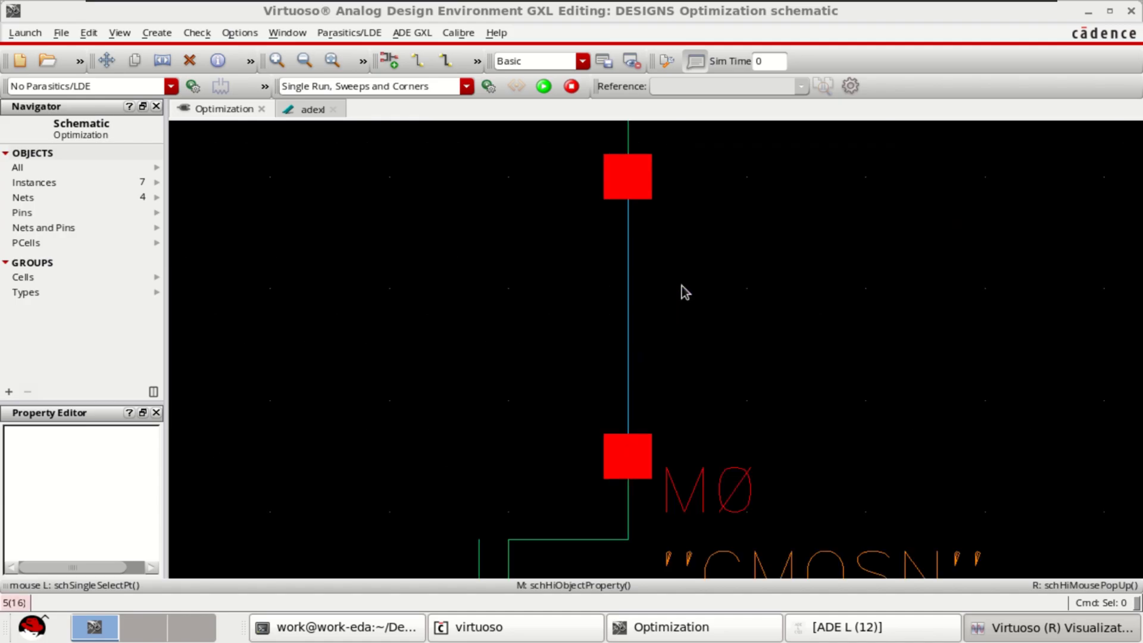
left_click(628, 287)
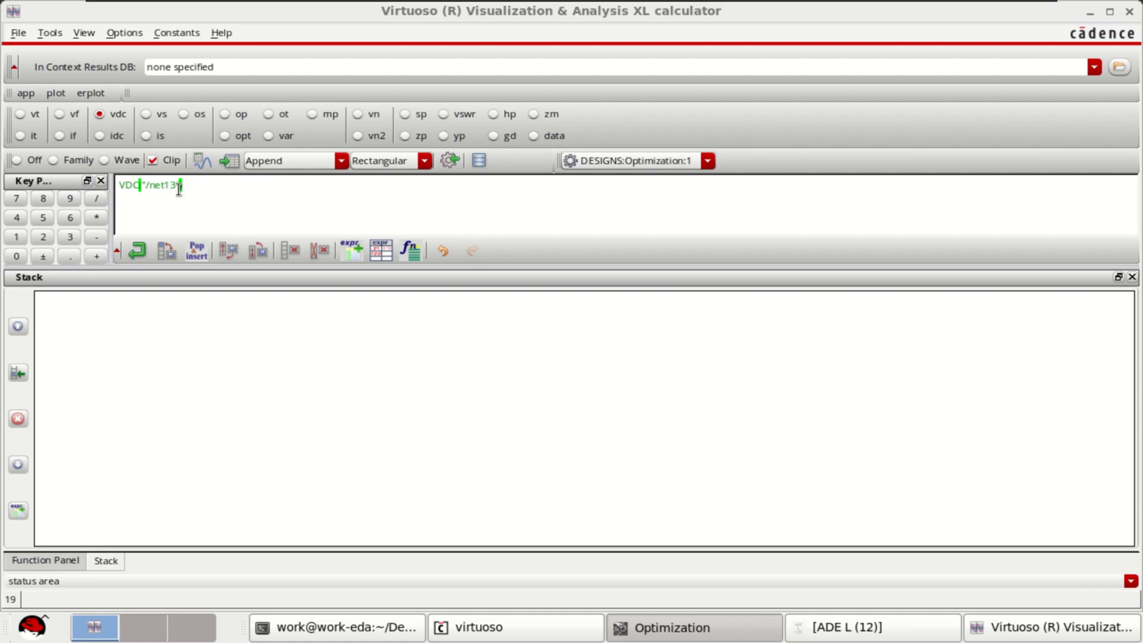
left_click(1090, 13)
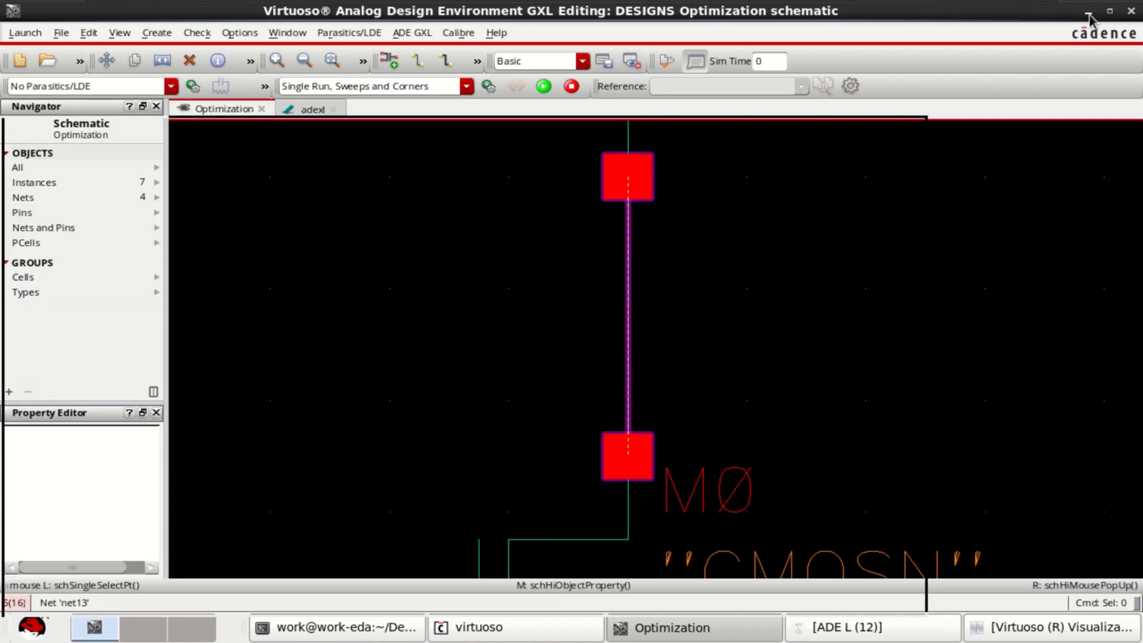
Step: Paste VDC("/net13") from the calculator into the output's Details and widen the Spec column
left_click(307, 110)
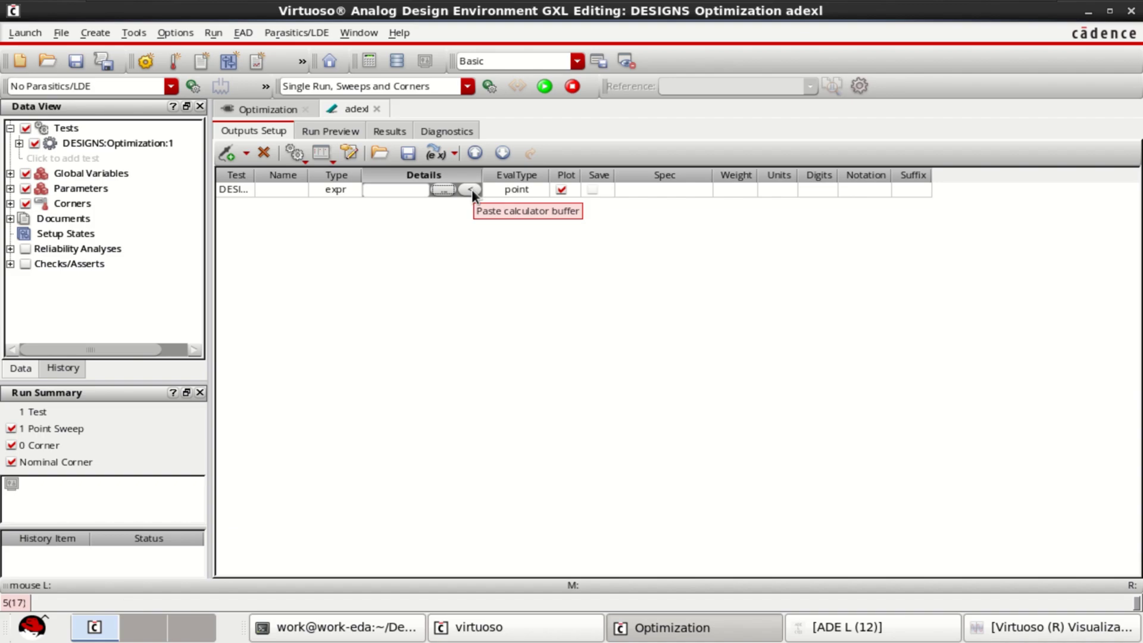
left_click(472, 190)
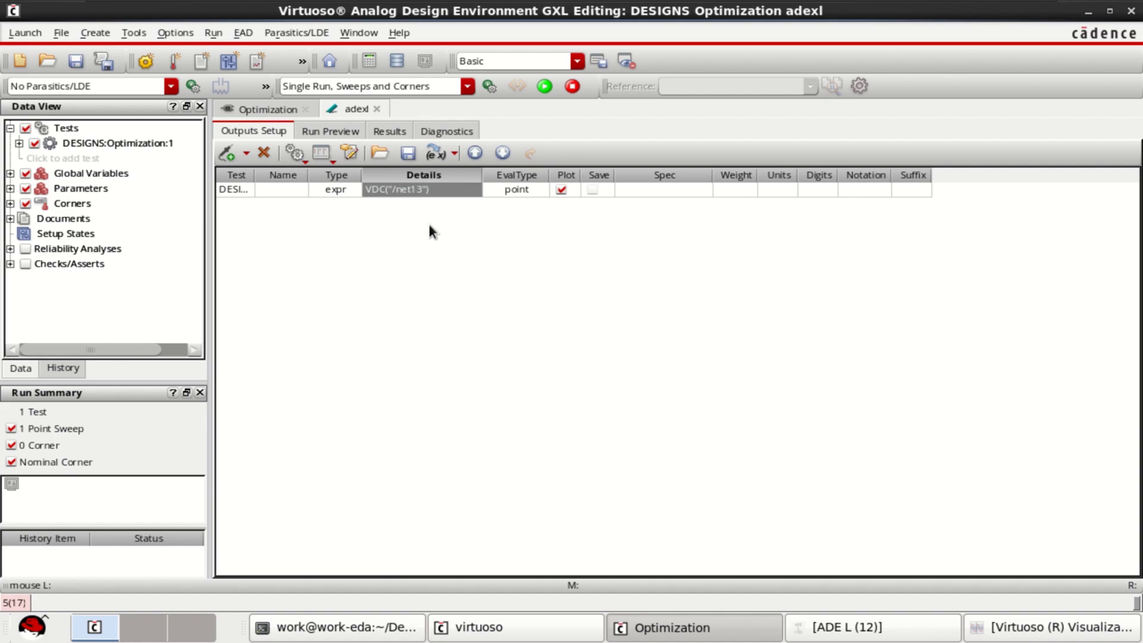
left_click(392, 206)
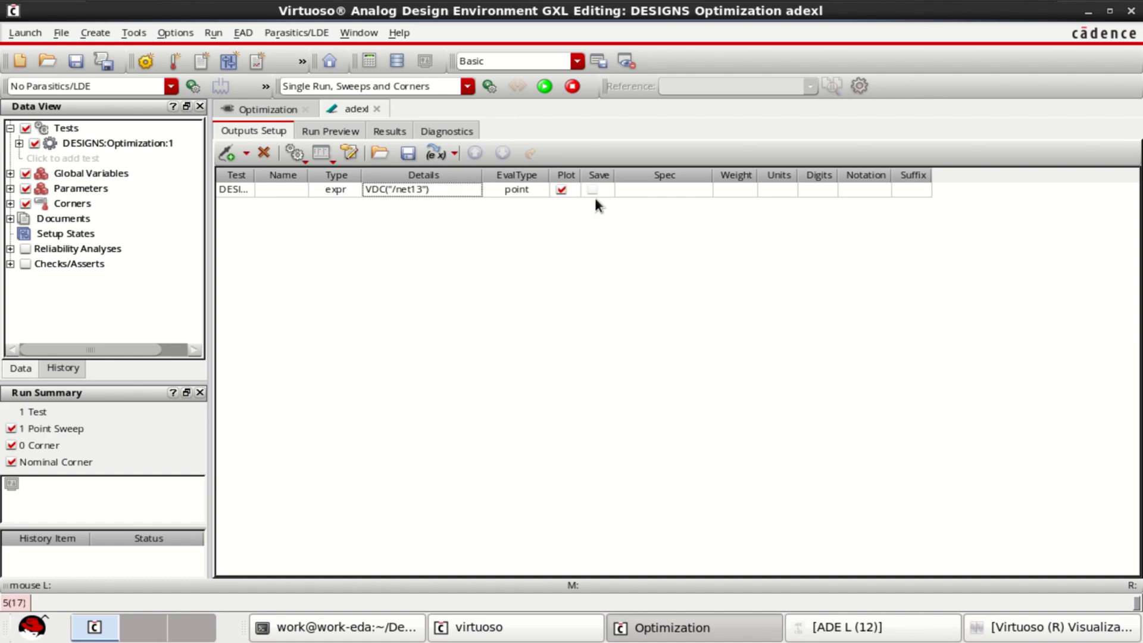
left_click(647, 191)
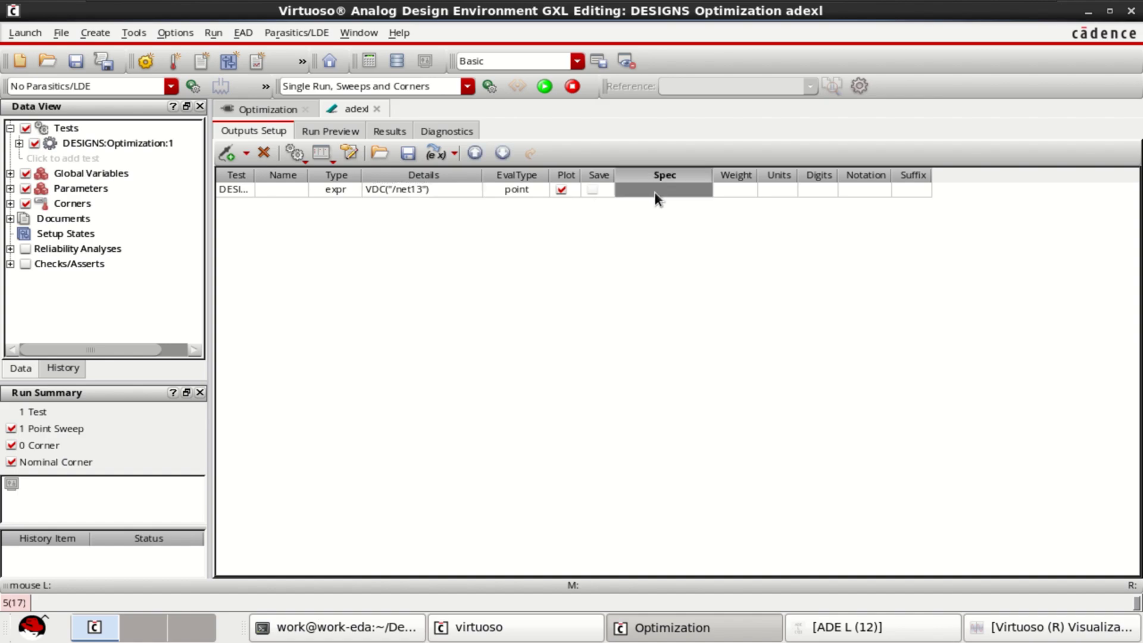
left_click(720, 238)
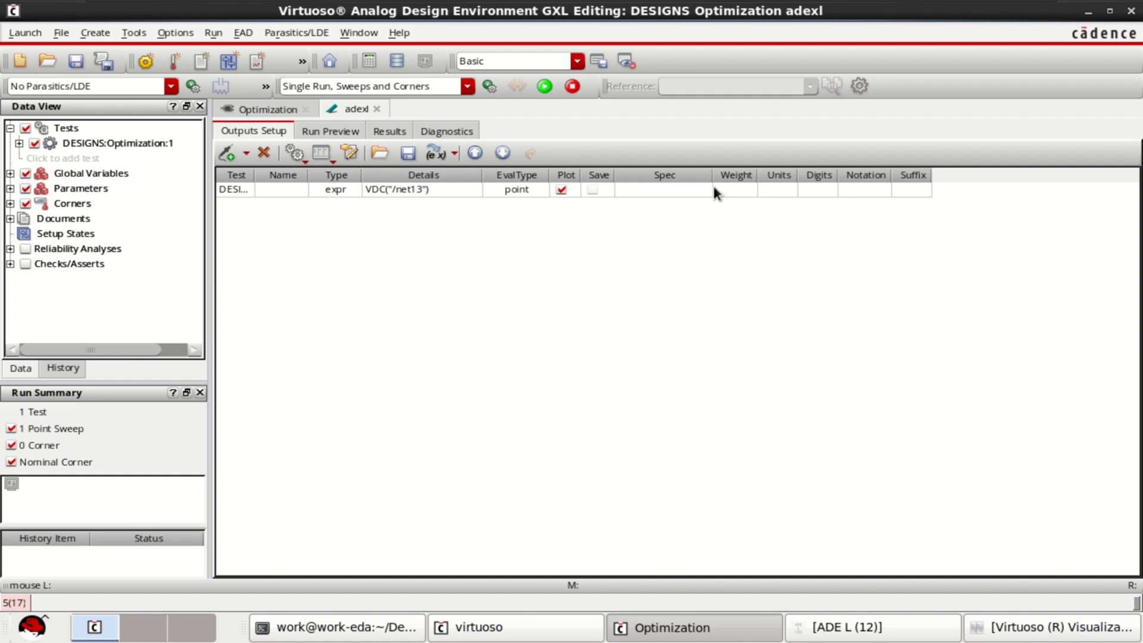
left_click_drag(712, 174, 870, 176)
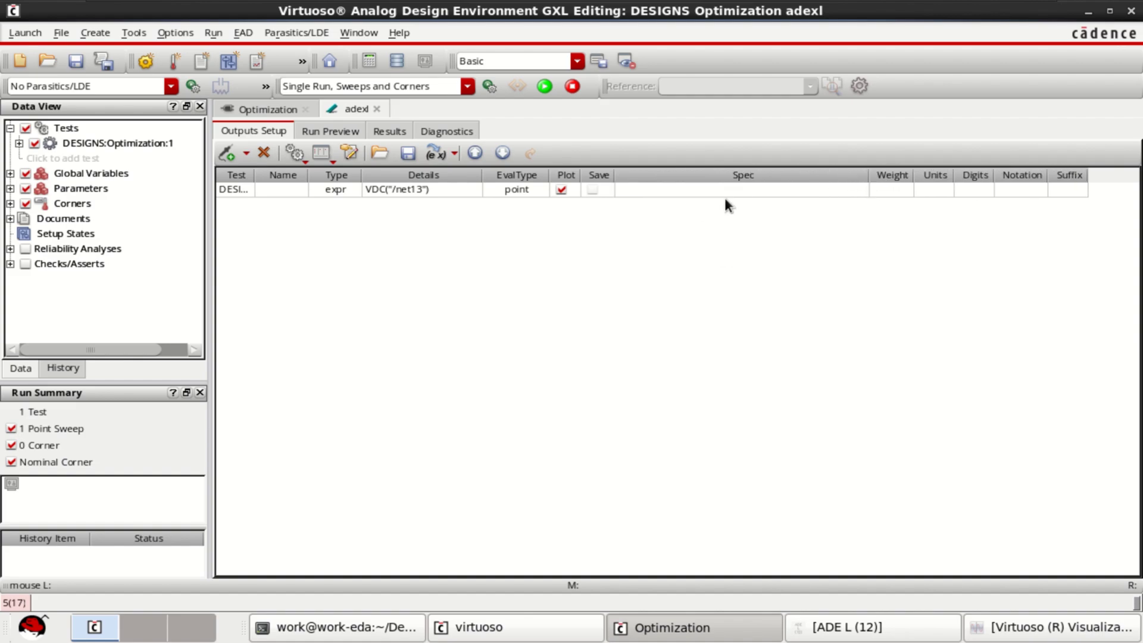
Step: Set the output's Spec type to range with bounds 0.745 and 0.755
left_click(685, 191)
left_click(685, 195)
left_click(679, 191)
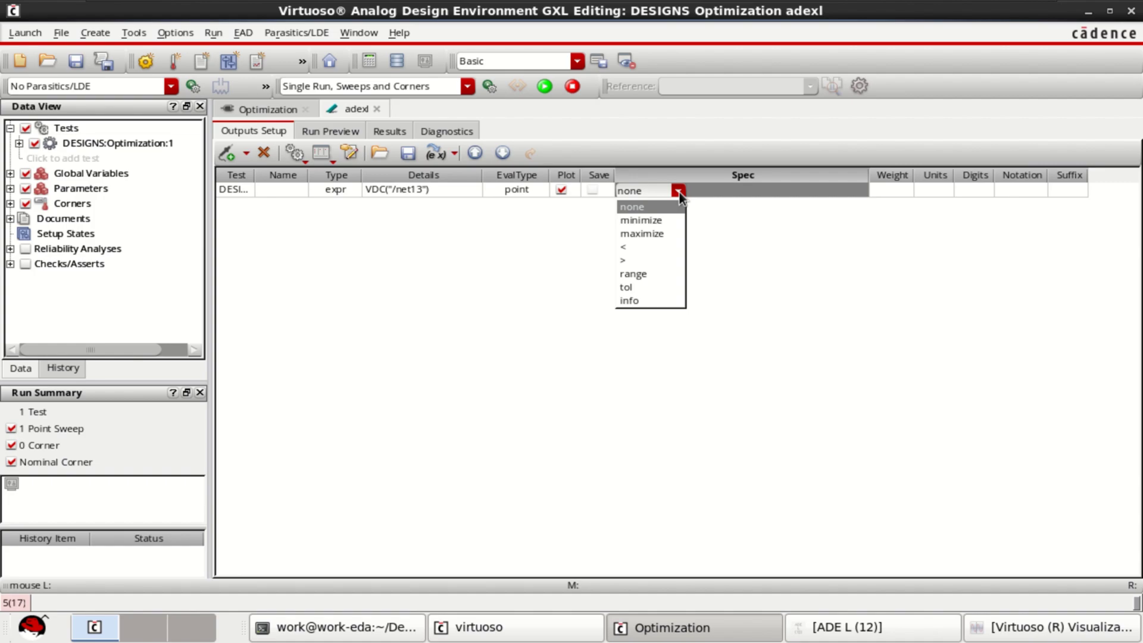
left_click(654, 272)
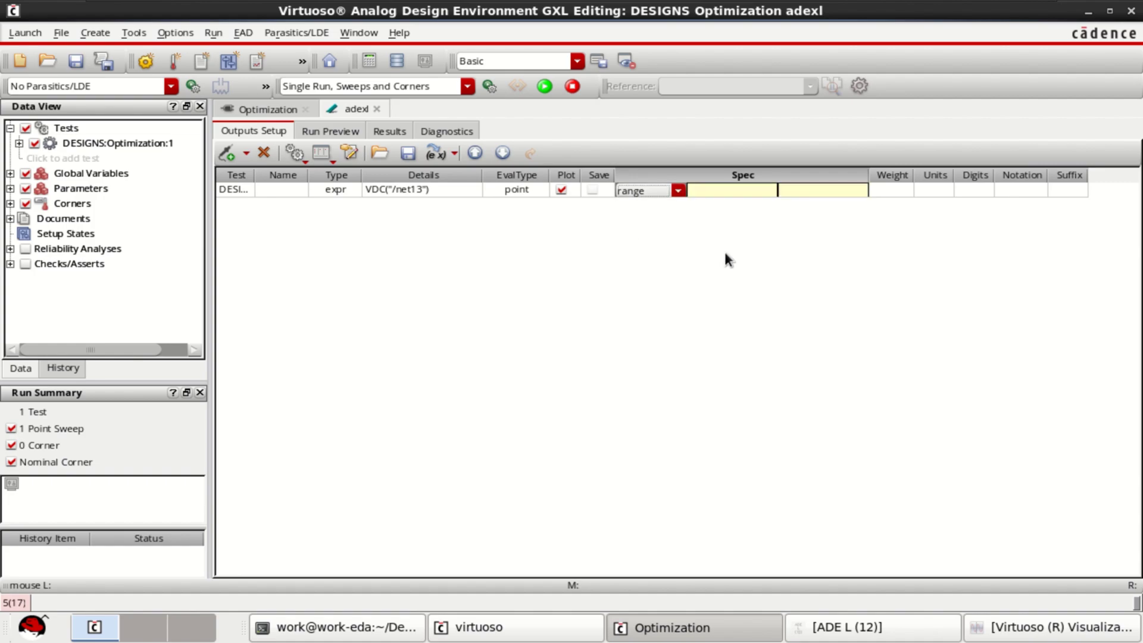
left_click(719, 191)
type("0")
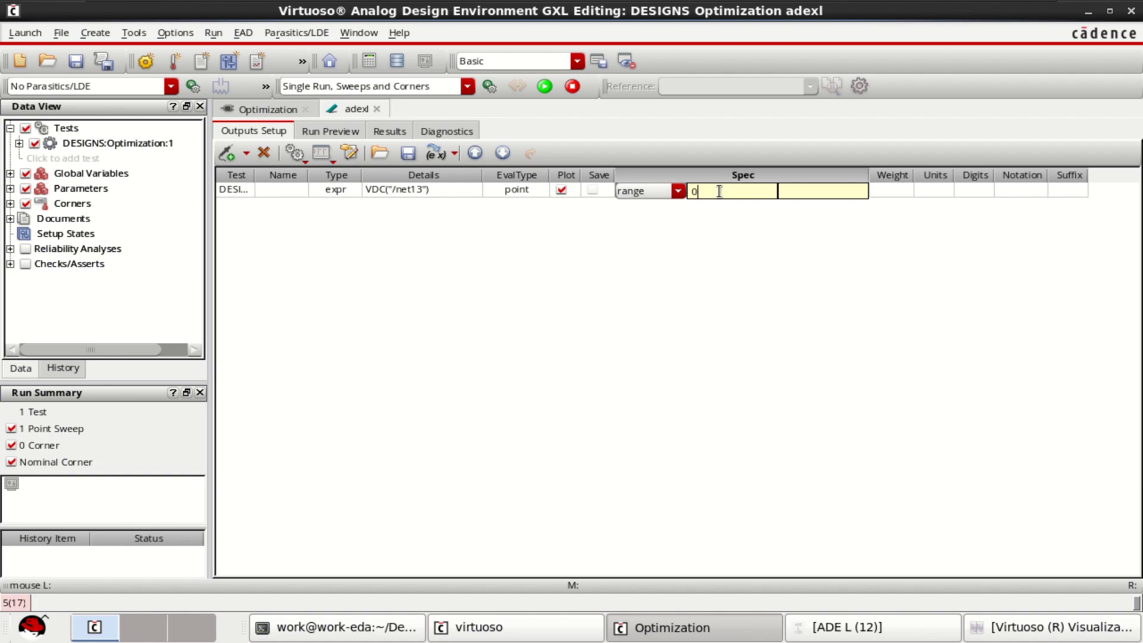
type(".745")
left_click(810, 188)
type("0.755")
left_click(816, 291)
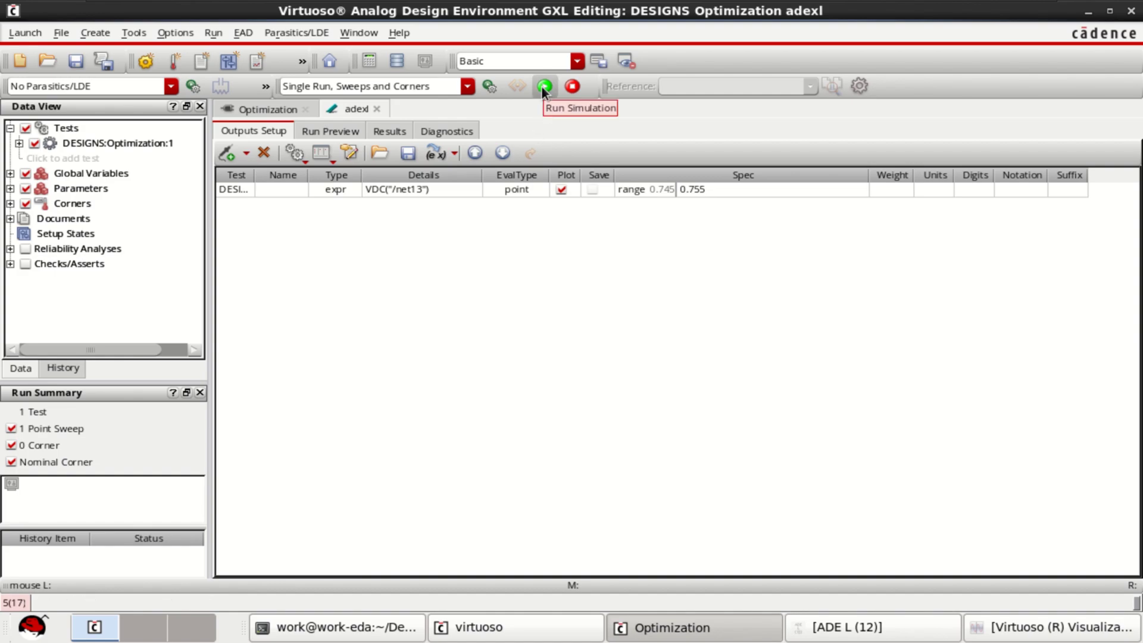
Step: Add MODELS/ibm130nm.sp as a global model file in Model Library Setup, then return to adexl
left_click(887, 629)
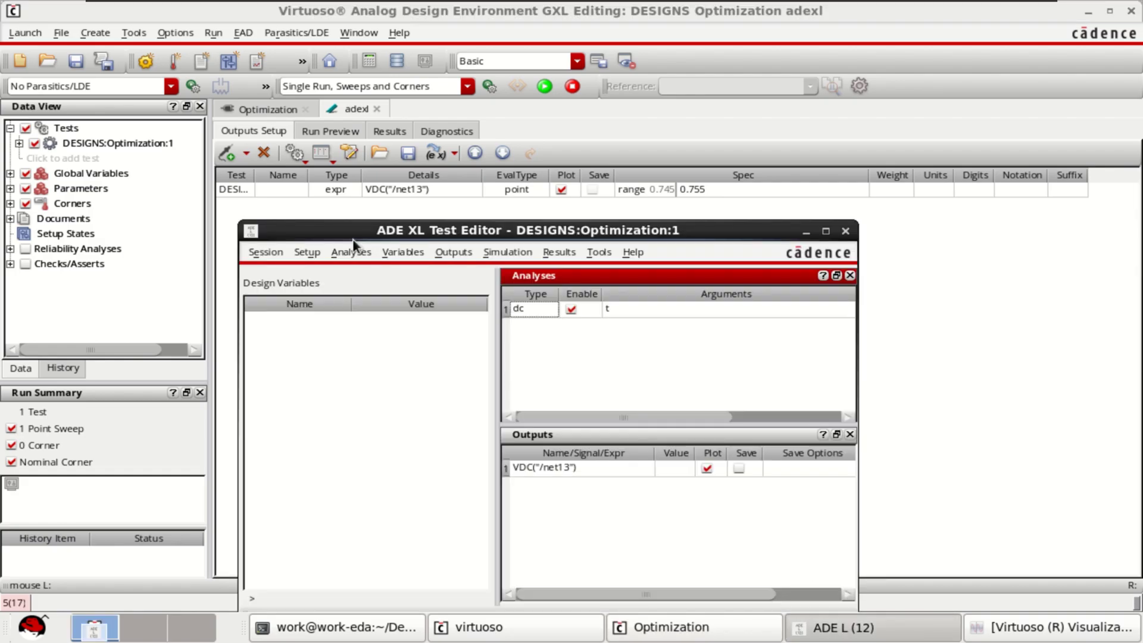
left_click(306, 252)
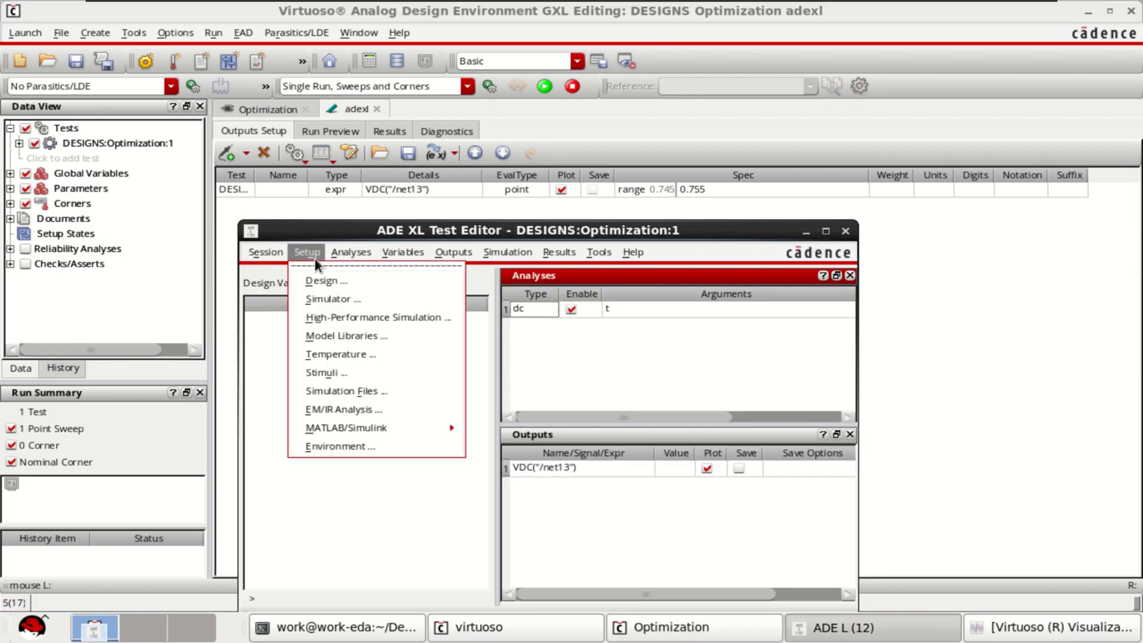
left_click(334, 335)
left_click(547, 108)
left_click(774, 107)
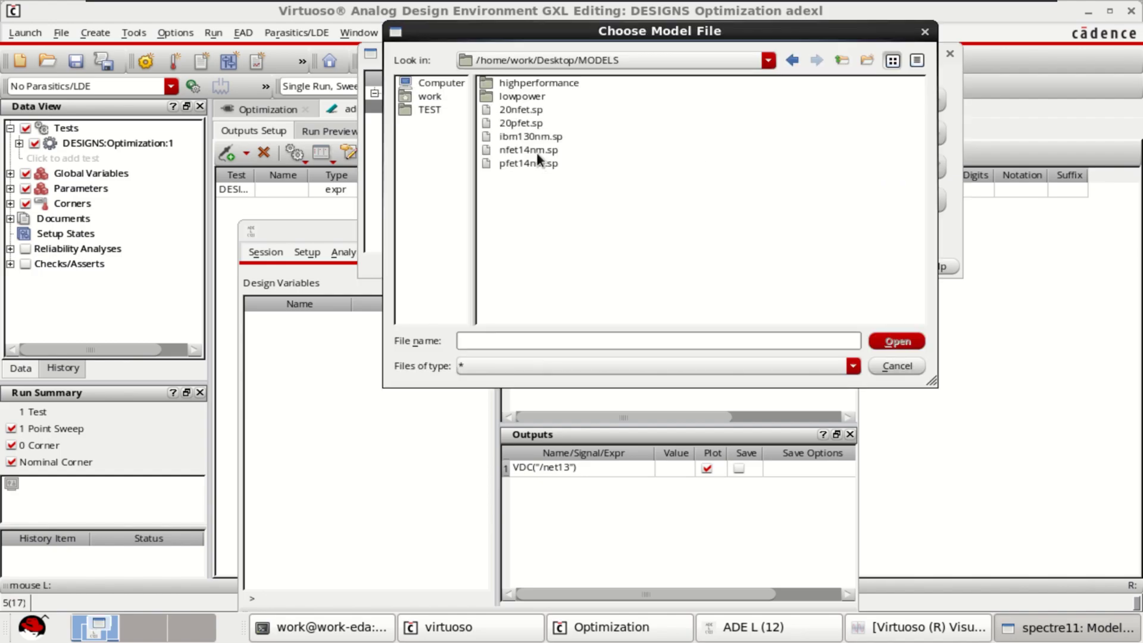
left_click(510, 137)
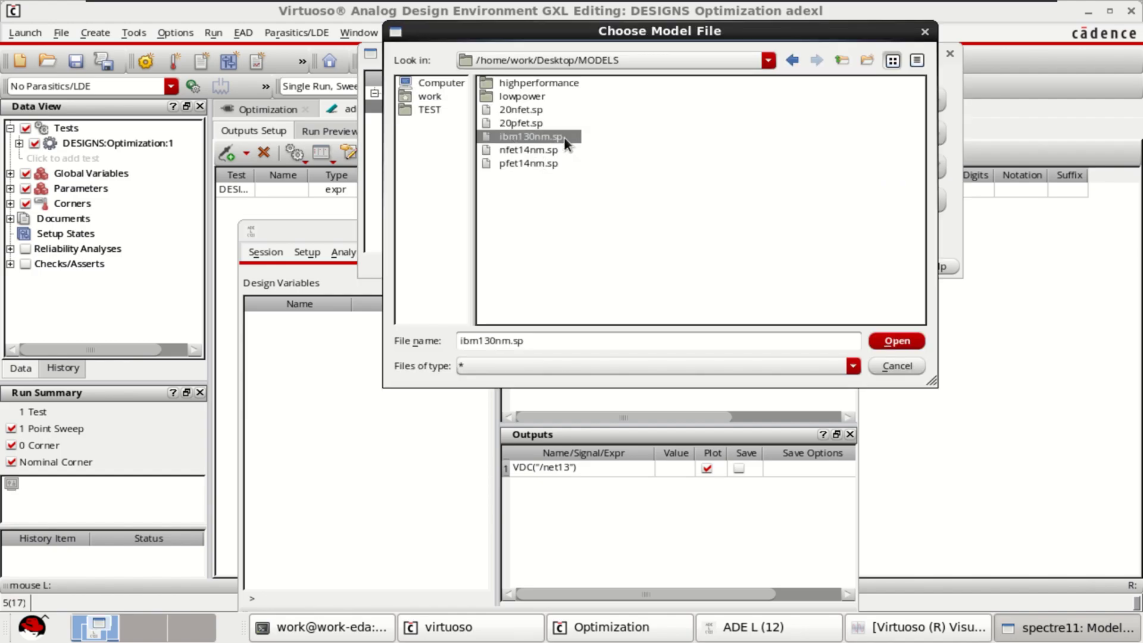
left_click(895, 340)
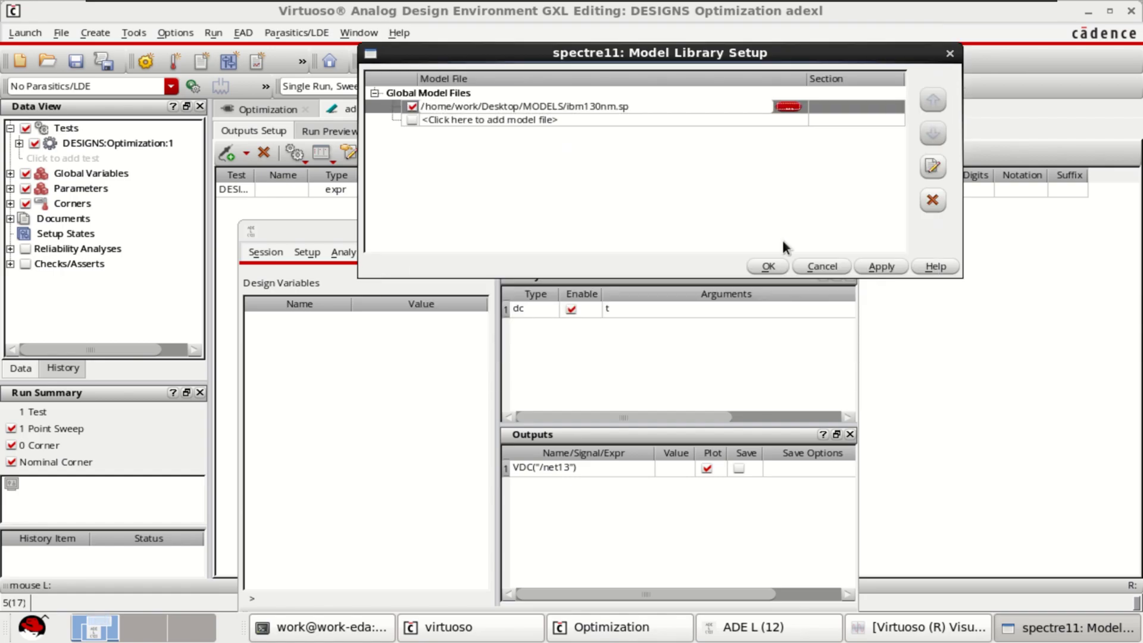
left_click(769, 266)
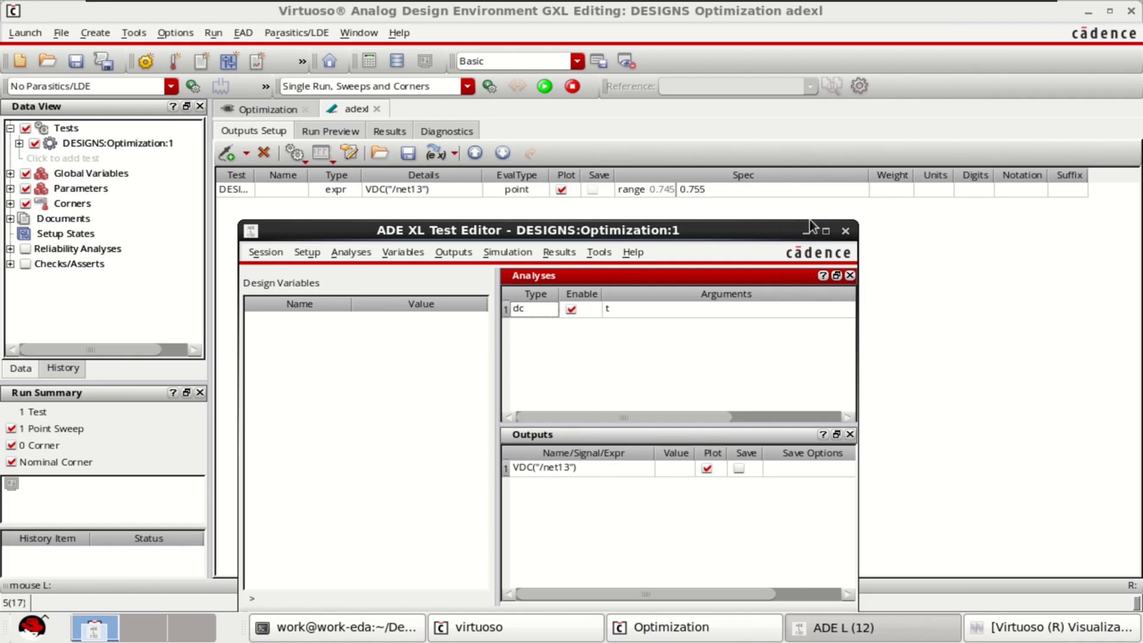
left_click(960, 216)
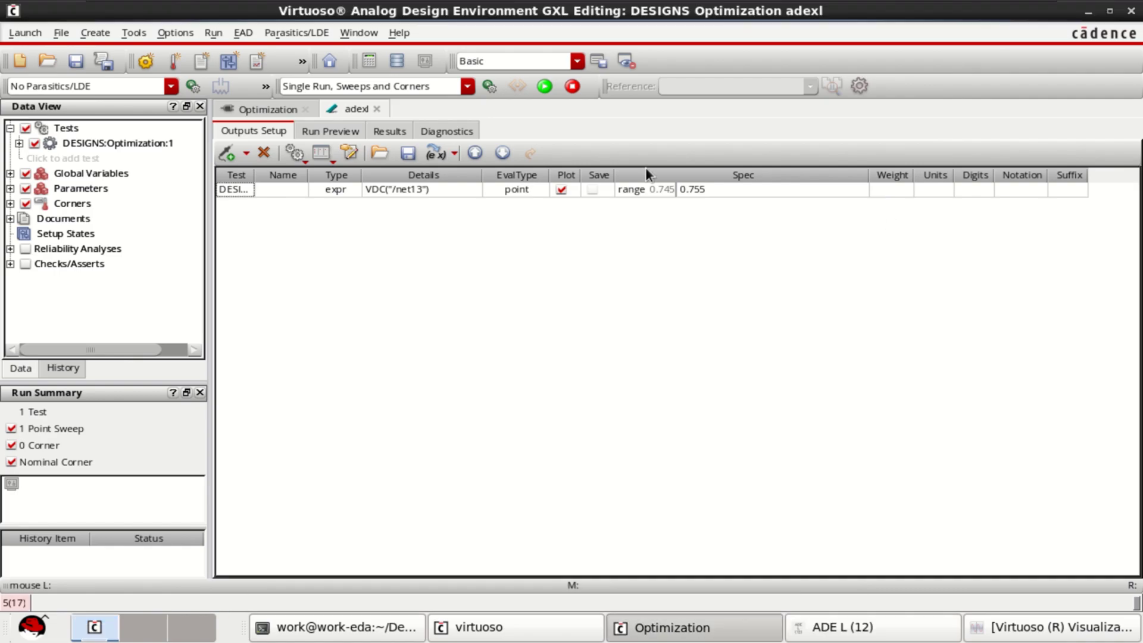
Step: Run the simulation and check VDC(net13) at 927.9m, failing the 0.745–0.755 range
left_click(544, 87)
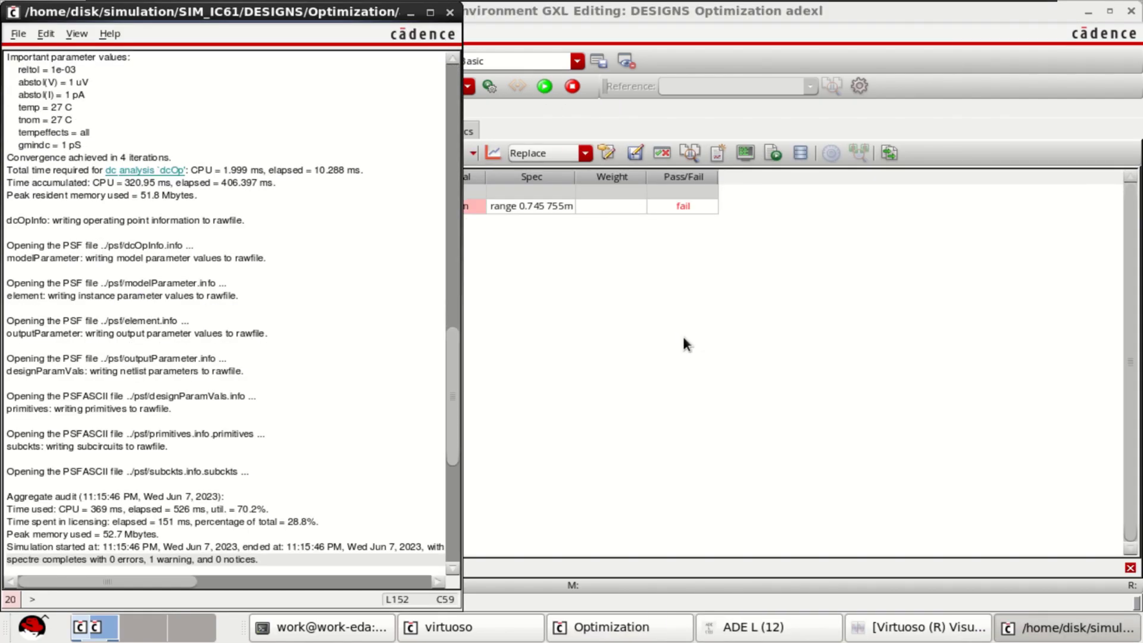
left_click(411, 17)
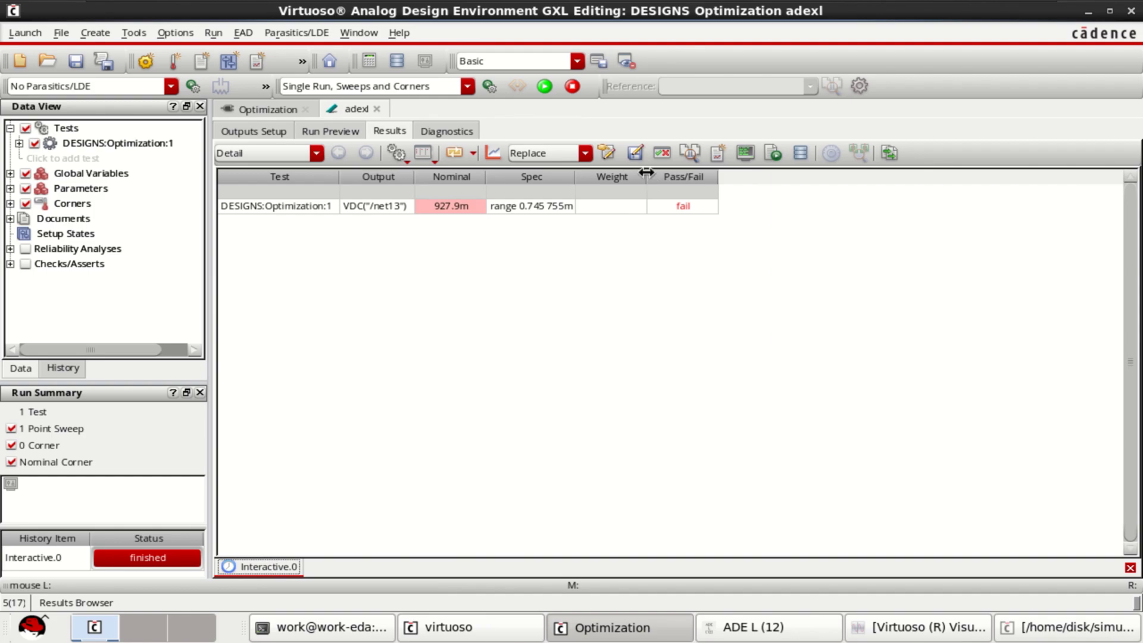
left_click_drag(647, 176, 720, 177)
left_click(766, 206)
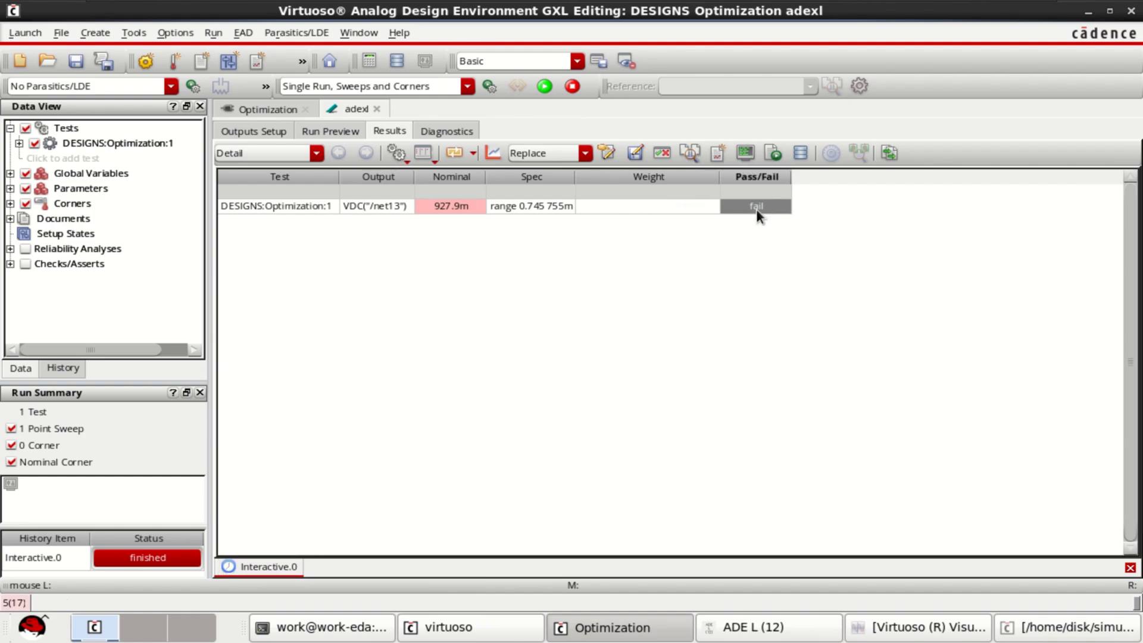
left_click(761, 221)
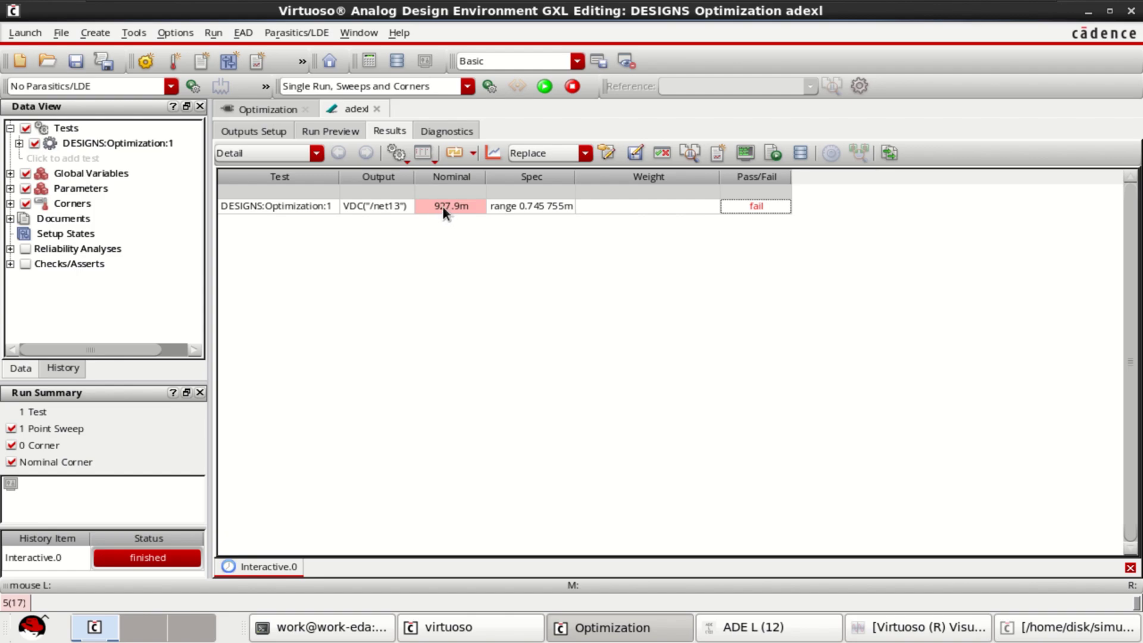
mouse_move(460, 211)
left_click(555, 206)
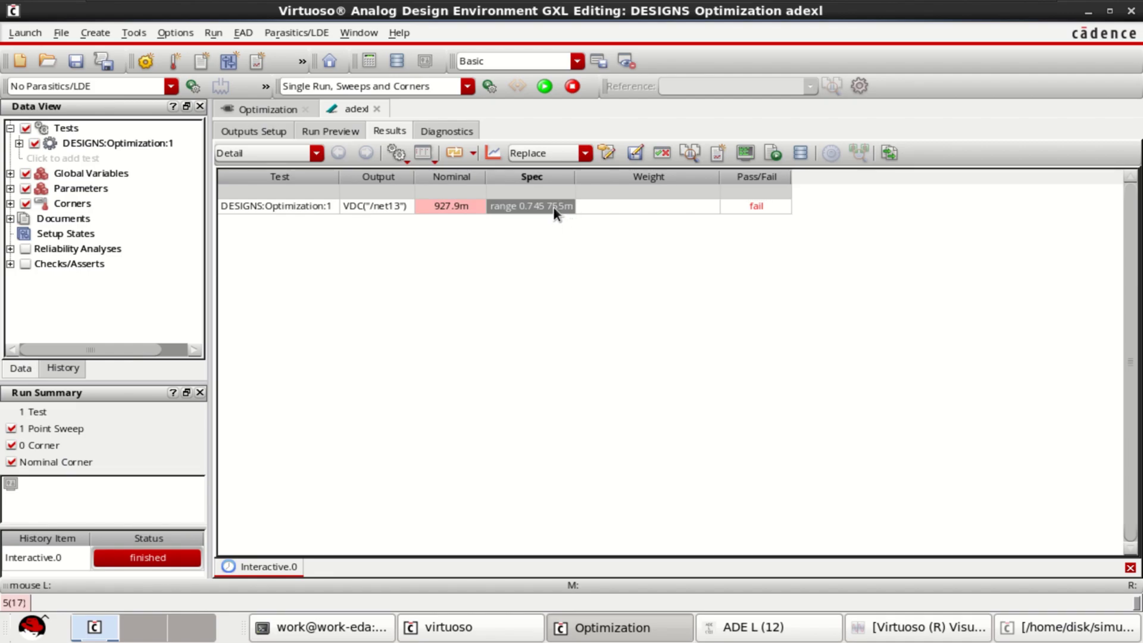
double_click(553, 206)
left_click(1062, 12)
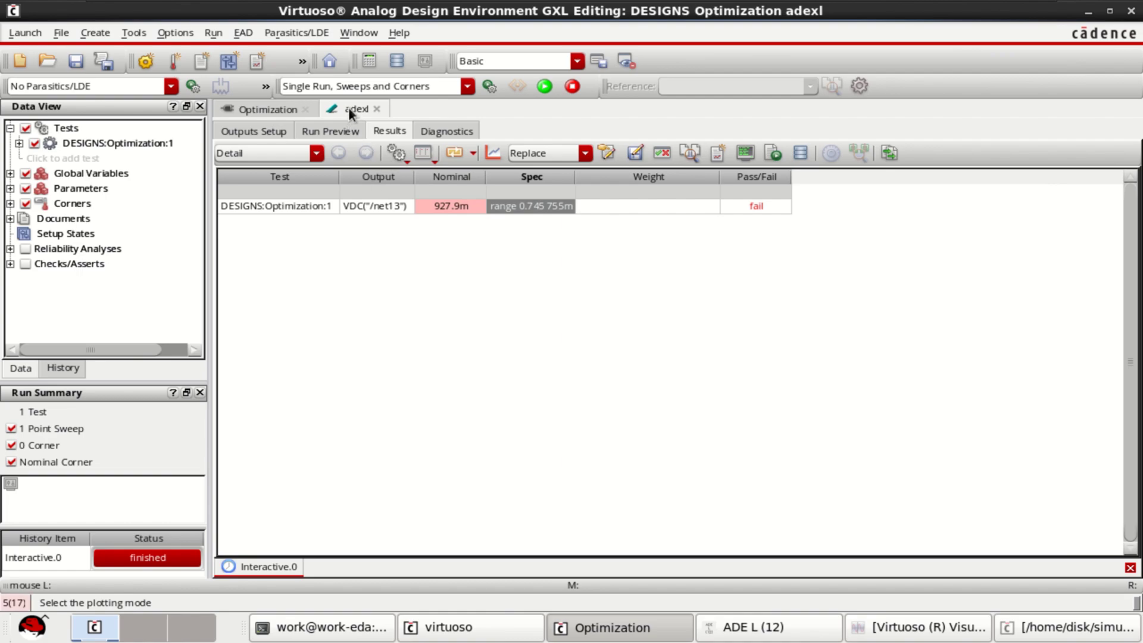
Step: Return to the simulation results and expand Parameters in the Data View
left_click(256, 133)
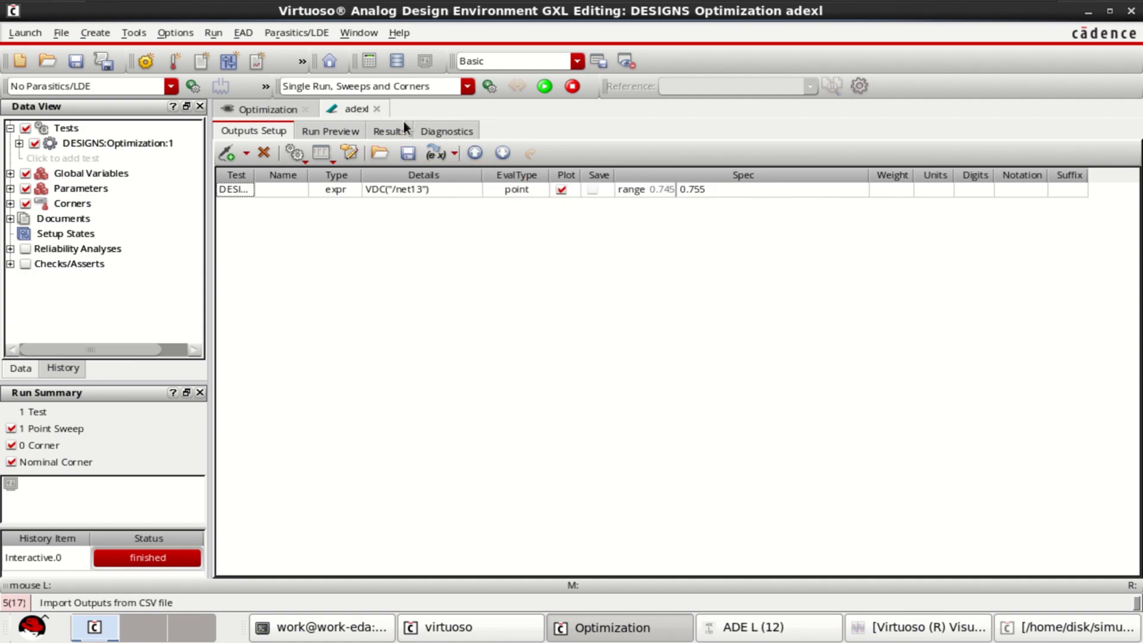
left_click(332, 130)
left_click(390, 131)
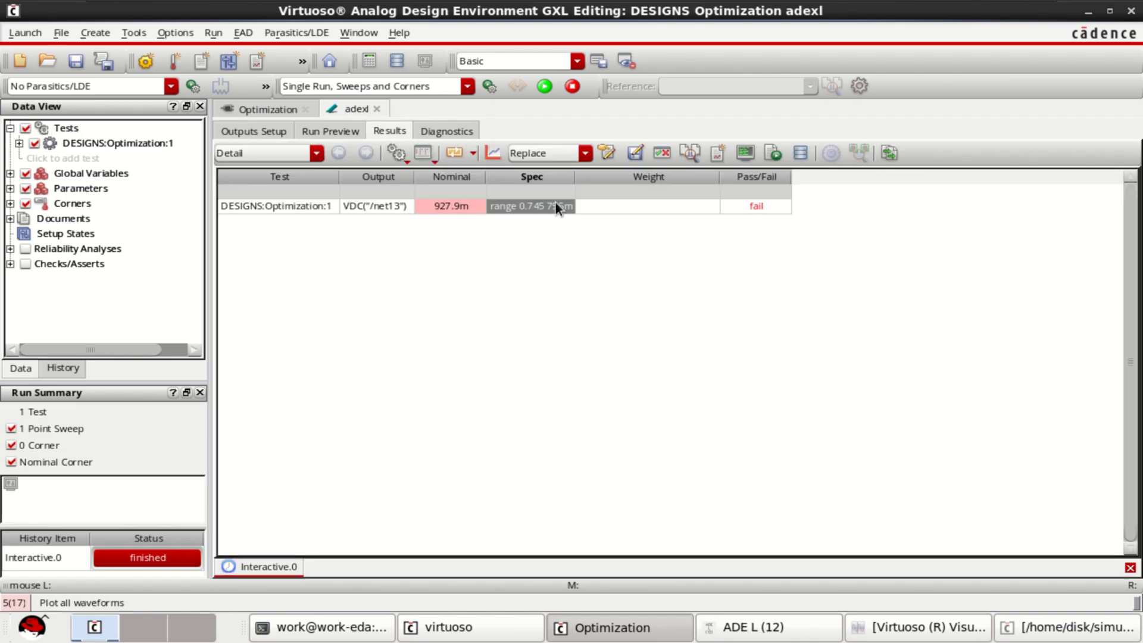
left_click(685, 239)
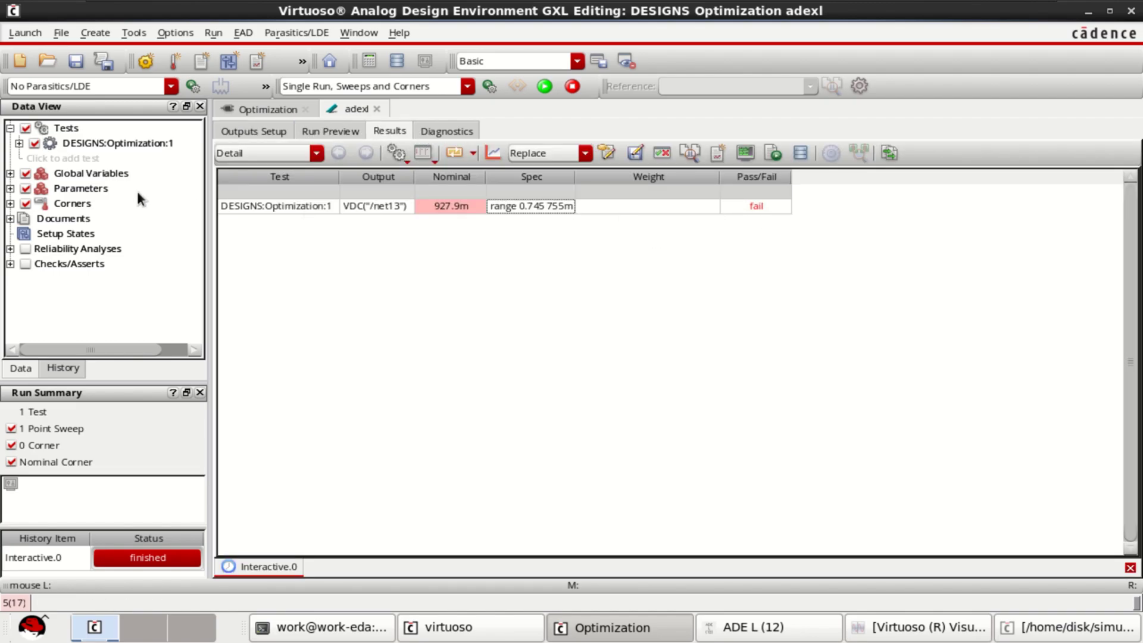
left_click(10, 188)
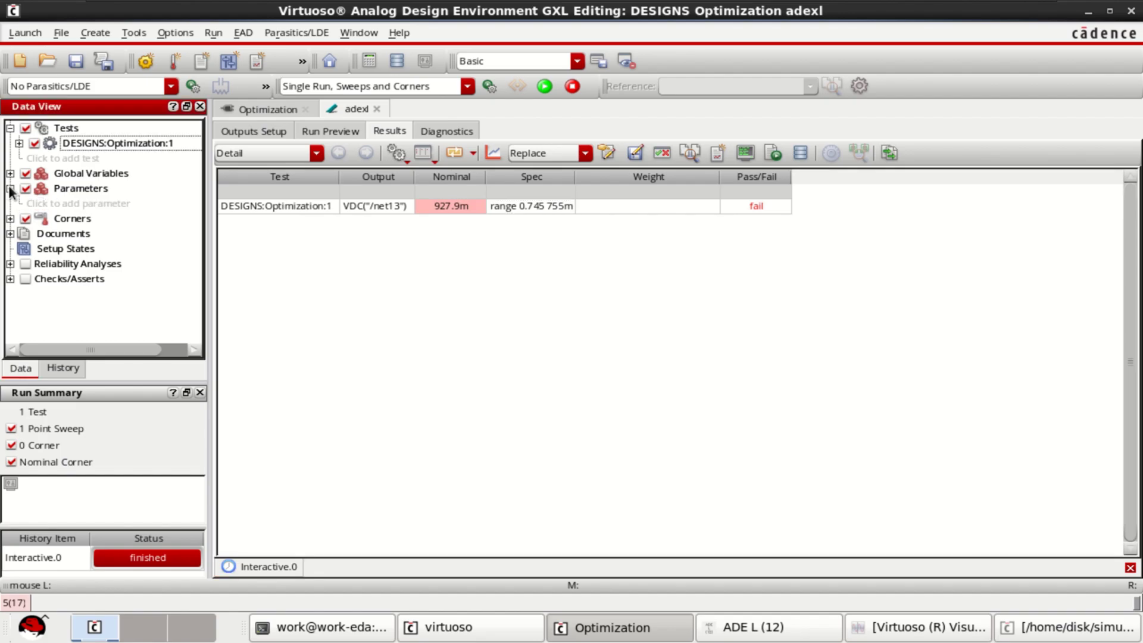
Step: Add M0's width as a parameter swept 1.0u:0.01u:5u
left_click(91, 203)
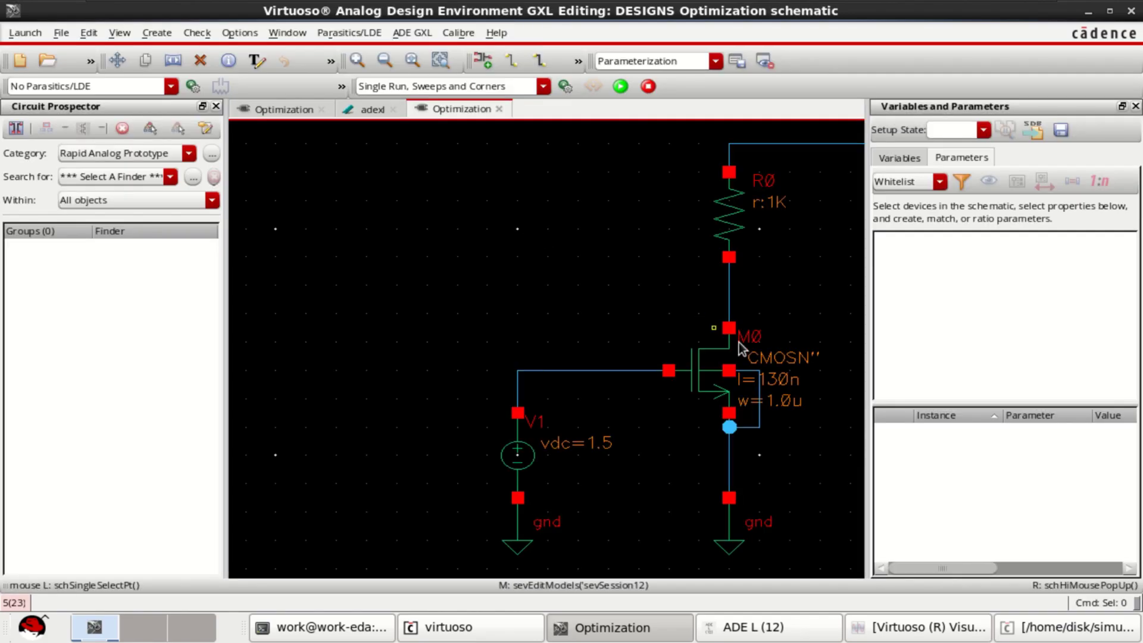
mouse_move(694, 375)
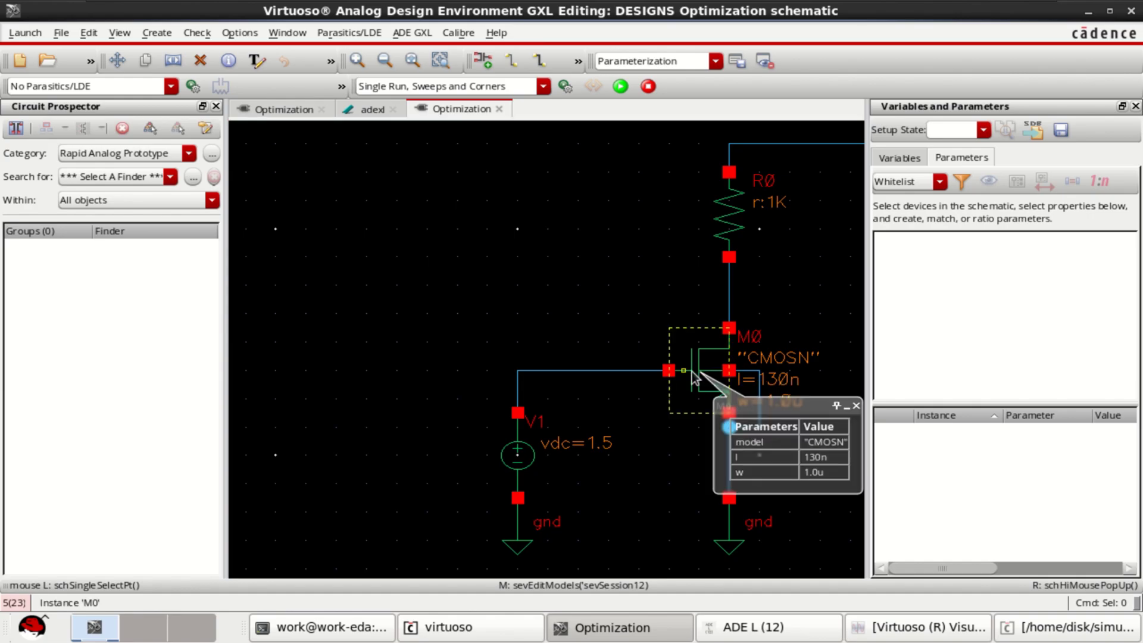
left_click(694, 378)
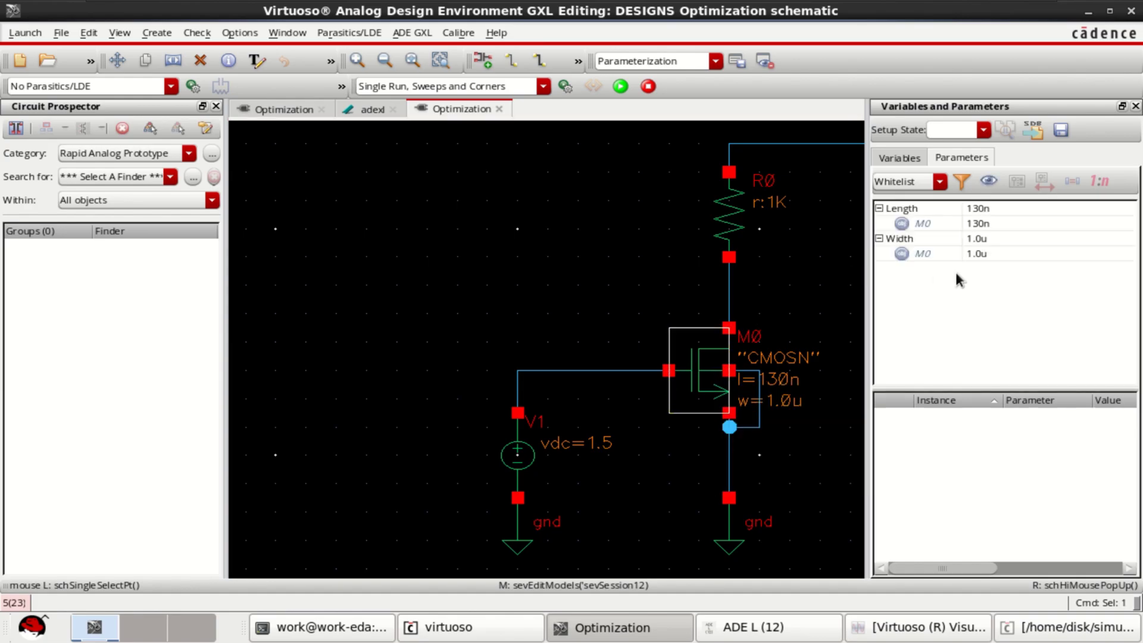
mouse_move(952, 253)
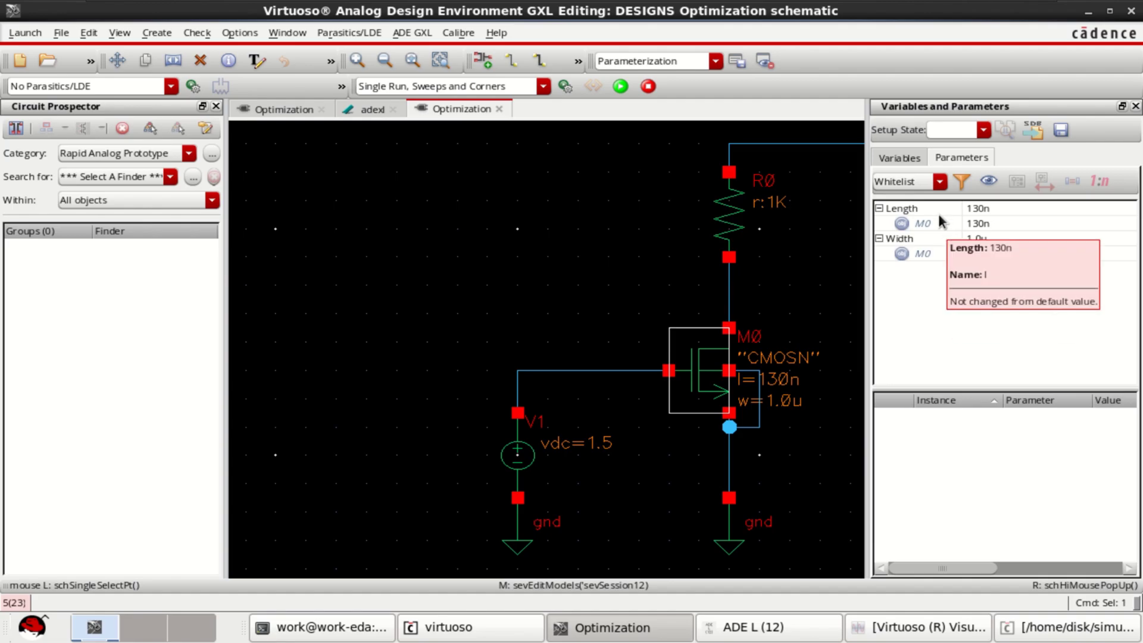
left_click(947, 255)
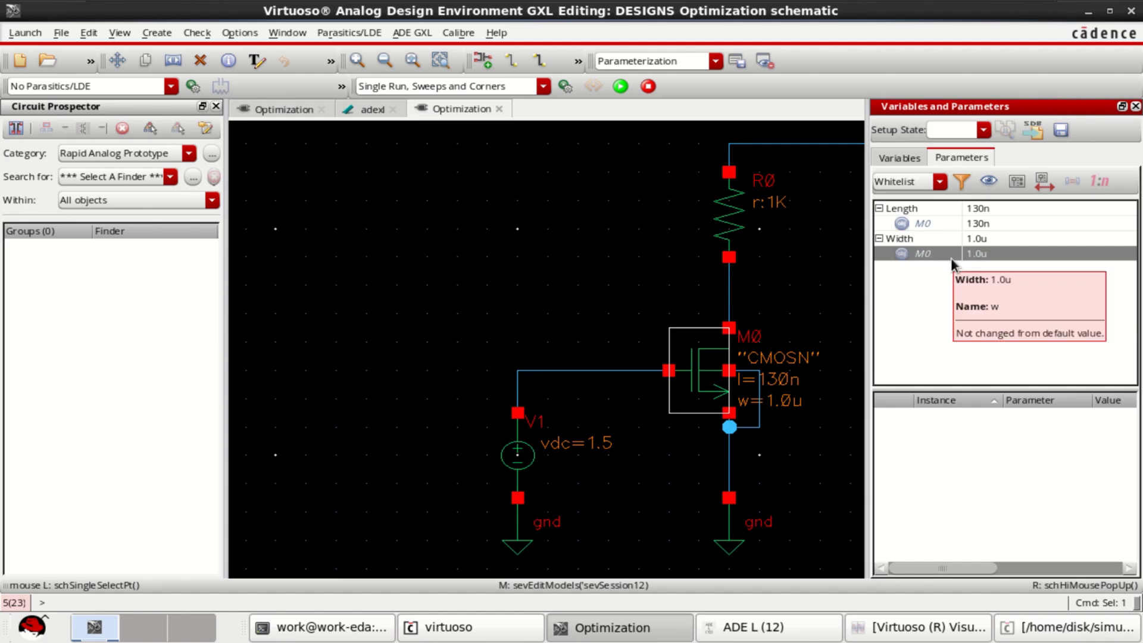
left_click(998, 255)
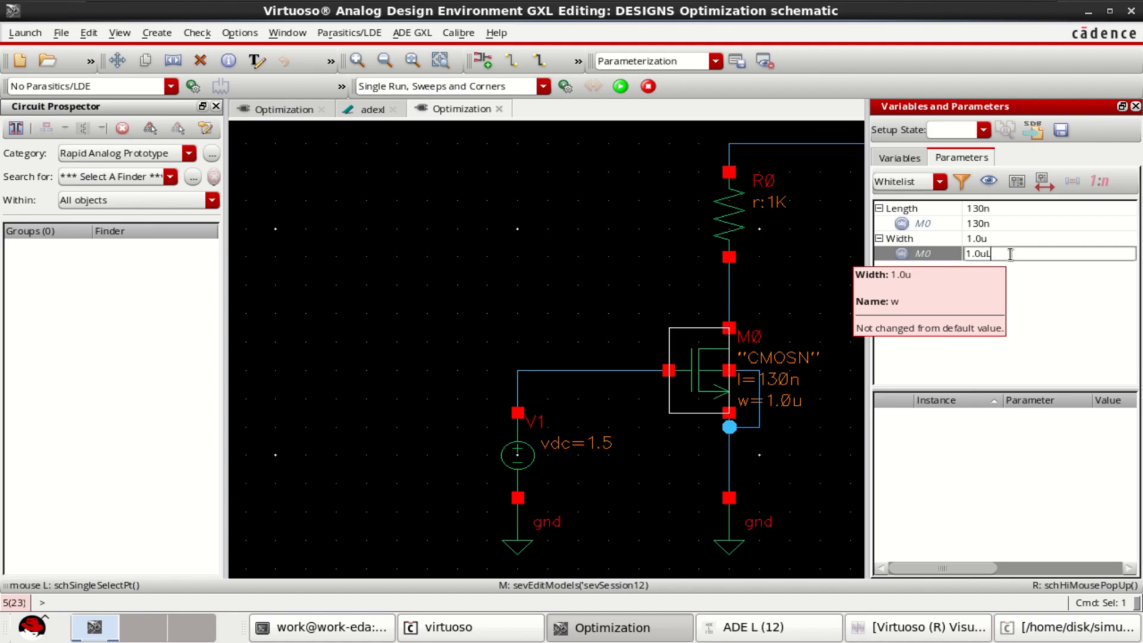
type(":0")
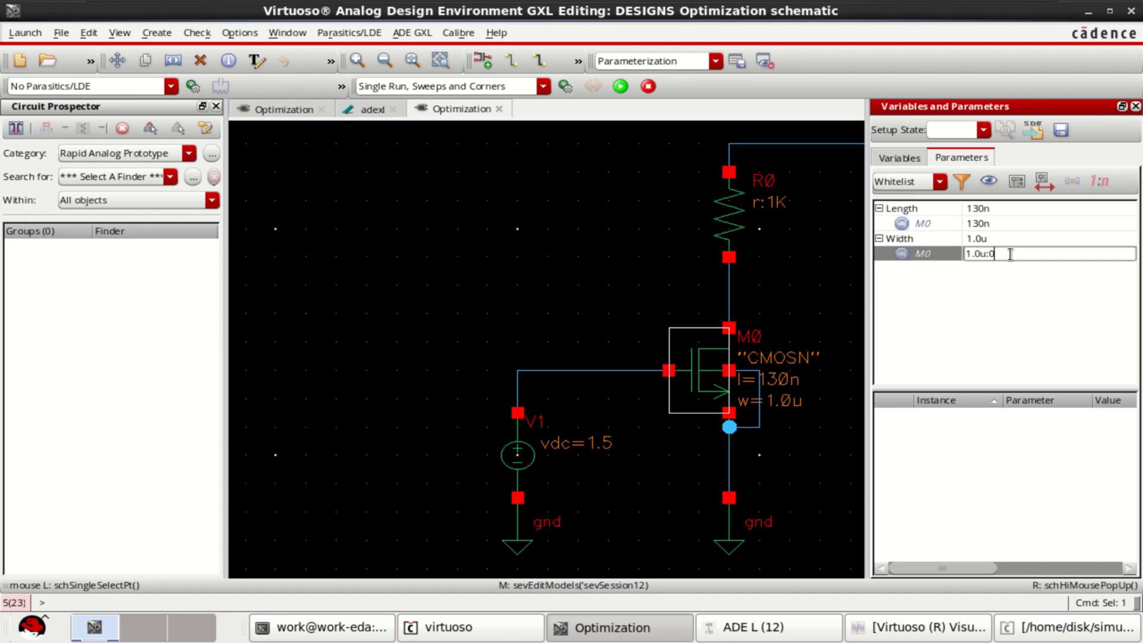
type(".01u:5")
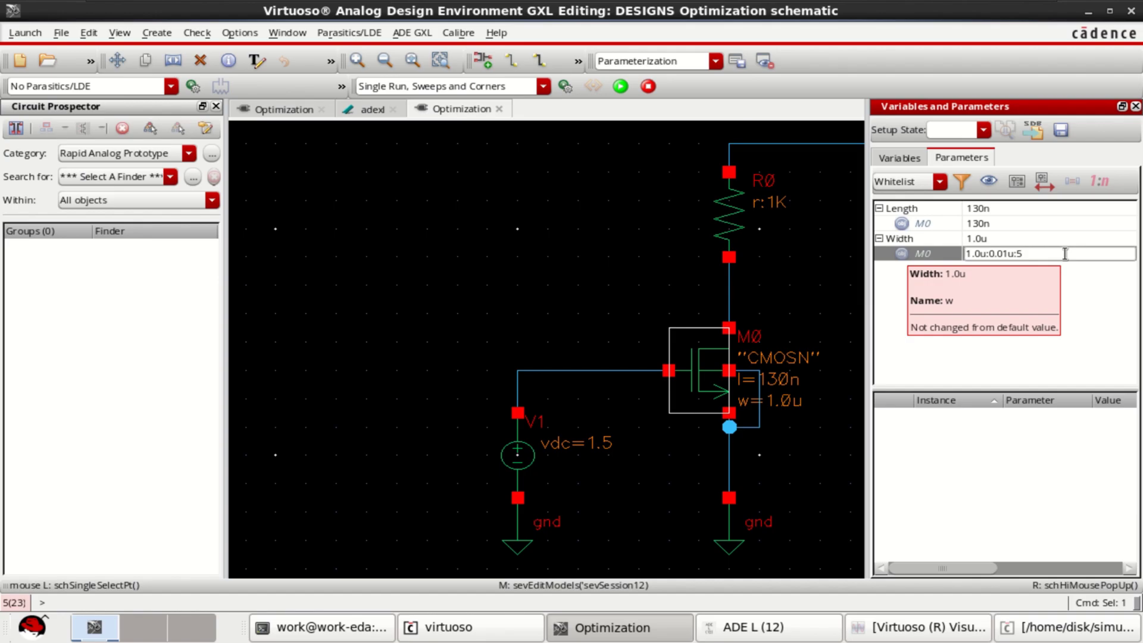
type("u")
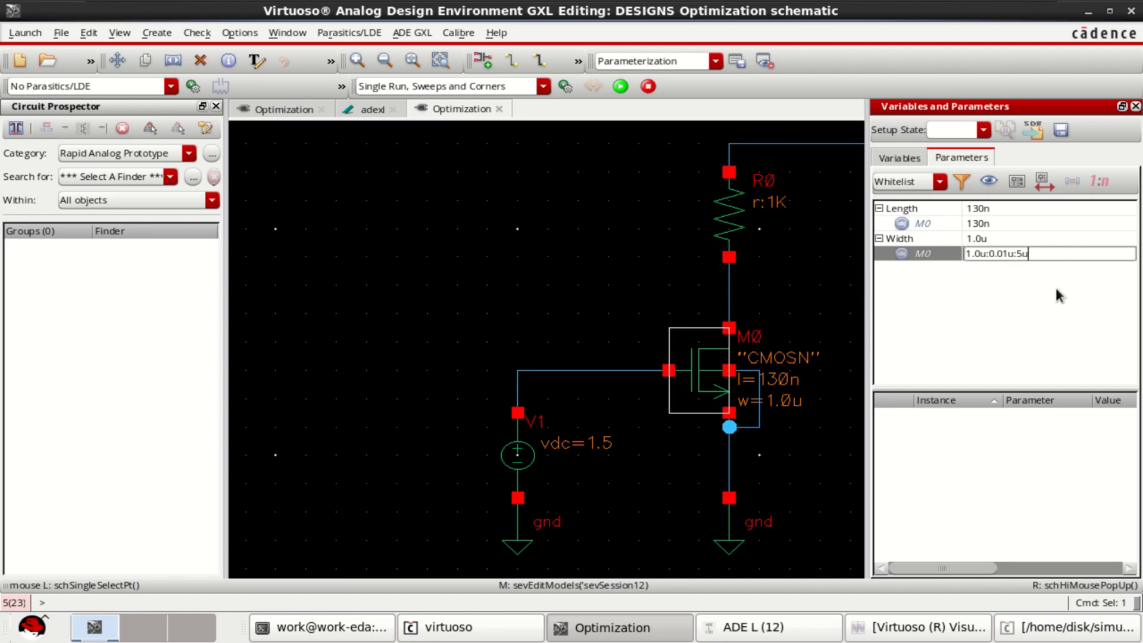
key("Return")
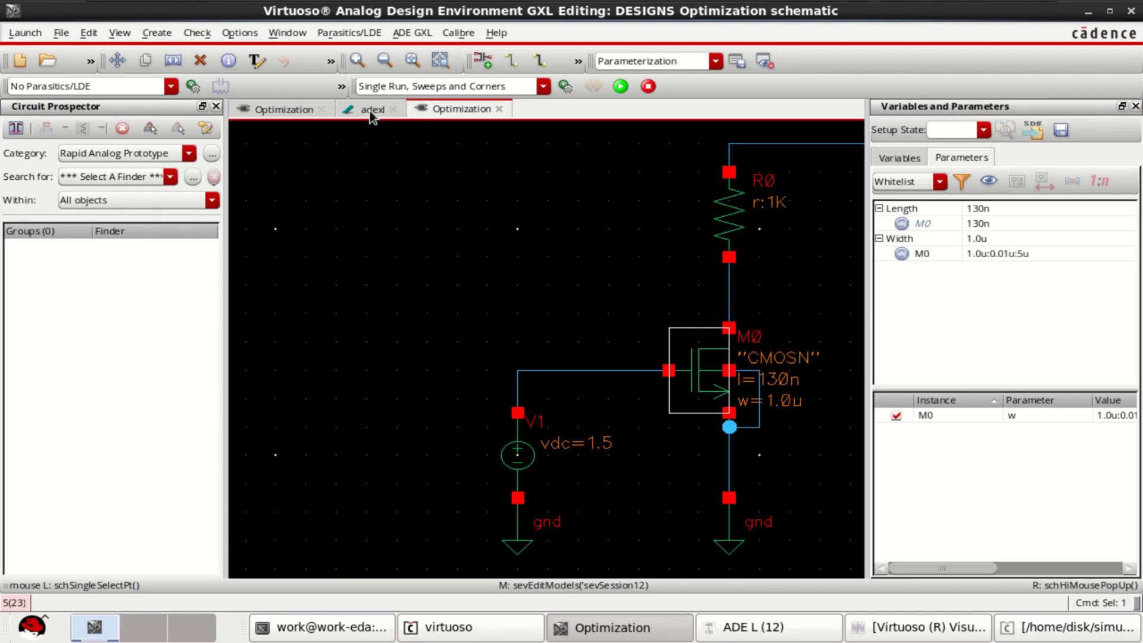
Step: Review M0/w's 1.0u:0.01u:5u sweep, commit it unchanged, and widen the outputs table
left_click(365, 109)
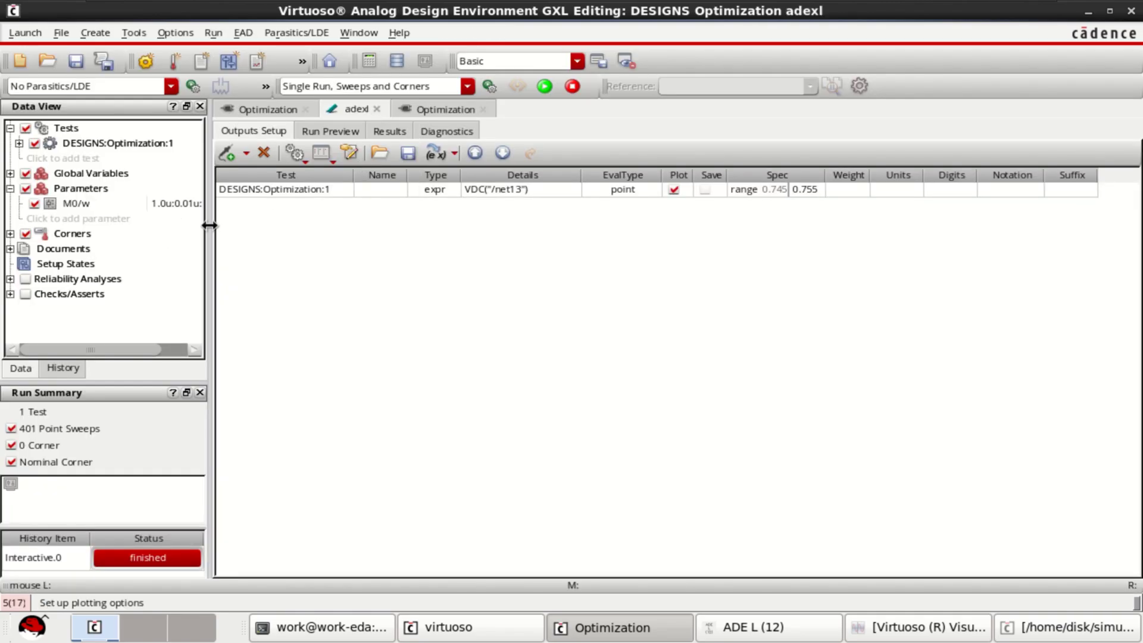
left_click_drag(209, 226, 325, 227)
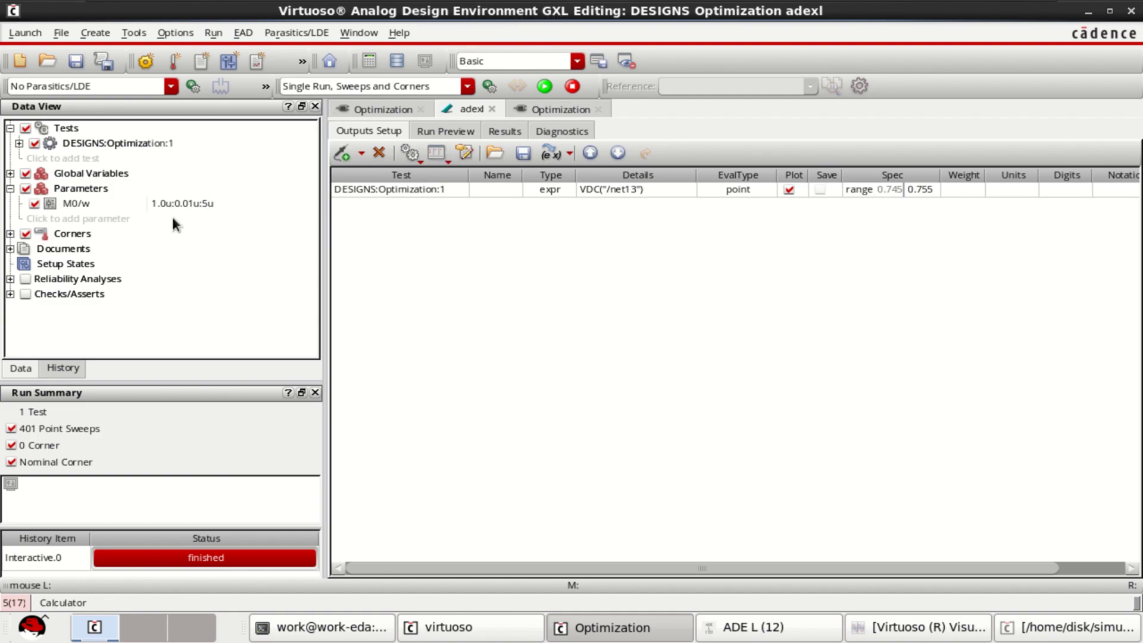
left_click(184, 206)
left_click(199, 207)
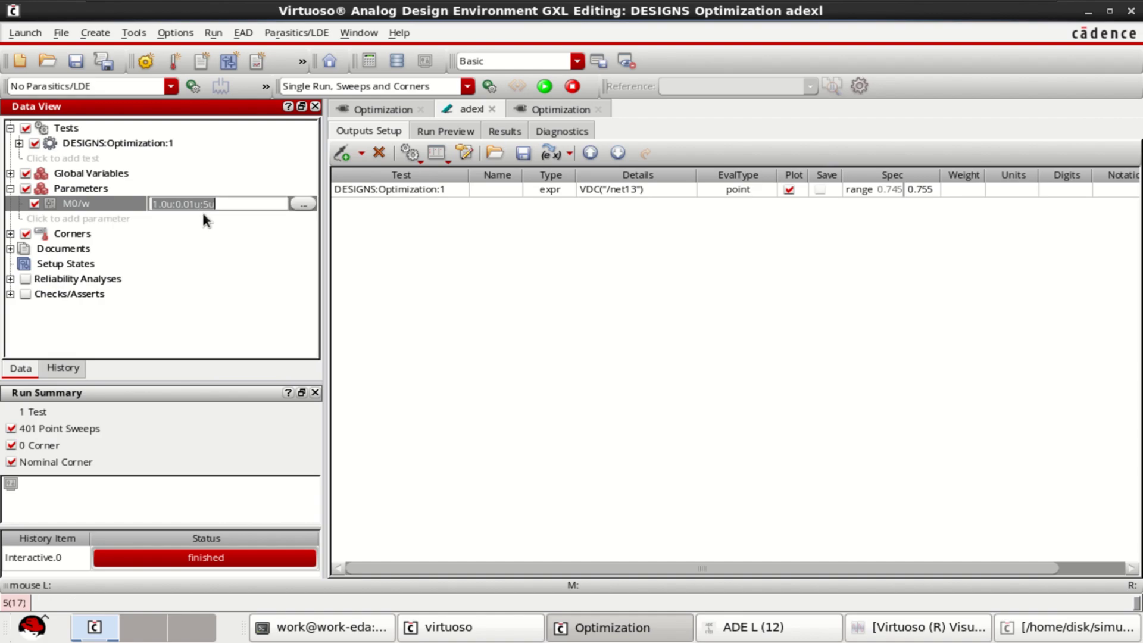
left_click(171, 203)
left_click(225, 206)
left_click_drag(225, 206, 206, 206)
left_click(504, 305)
left_click_drag(326, 241, 278, 241)
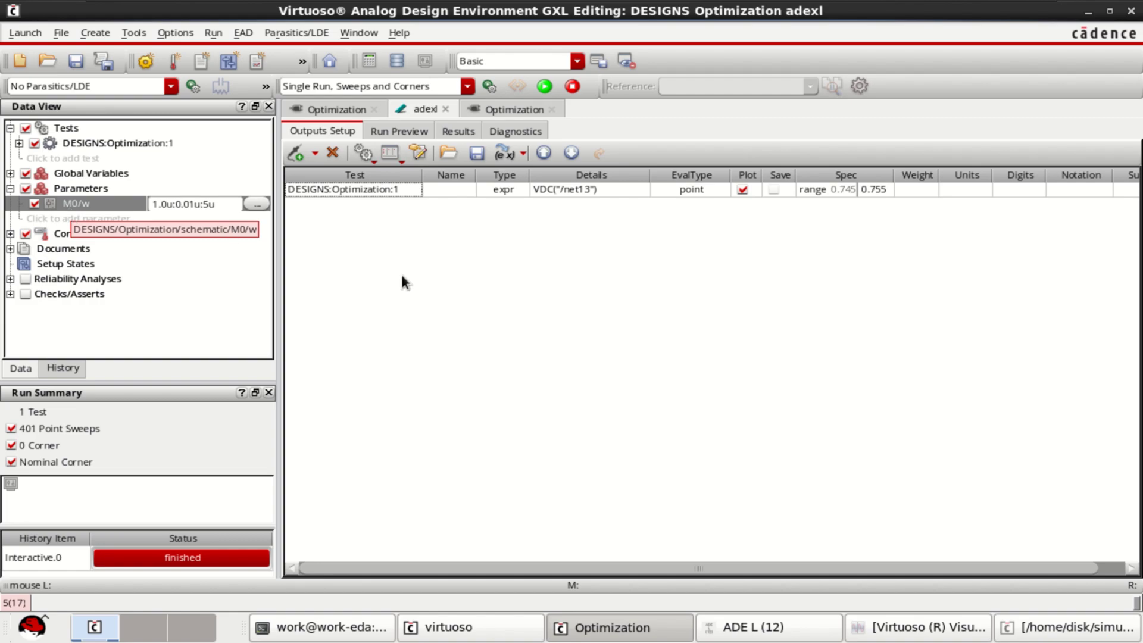
Step: Select Local Optimization and load all schematic parameter values, giving M0/w a 1.0u reference point
left_click(468, 87)
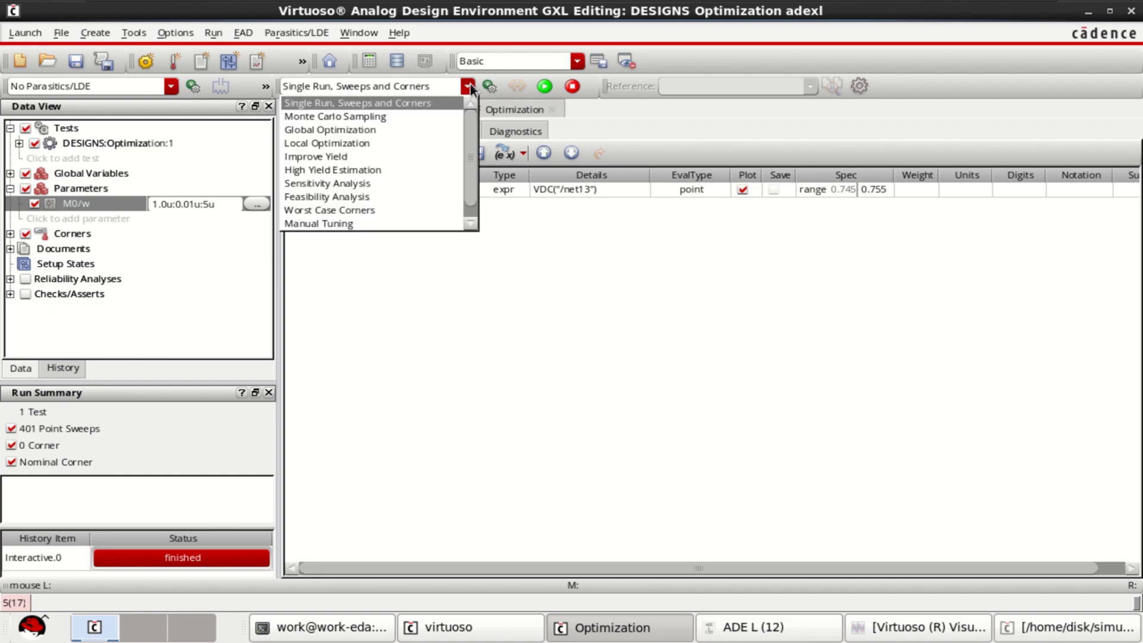
left_click(399, 144)
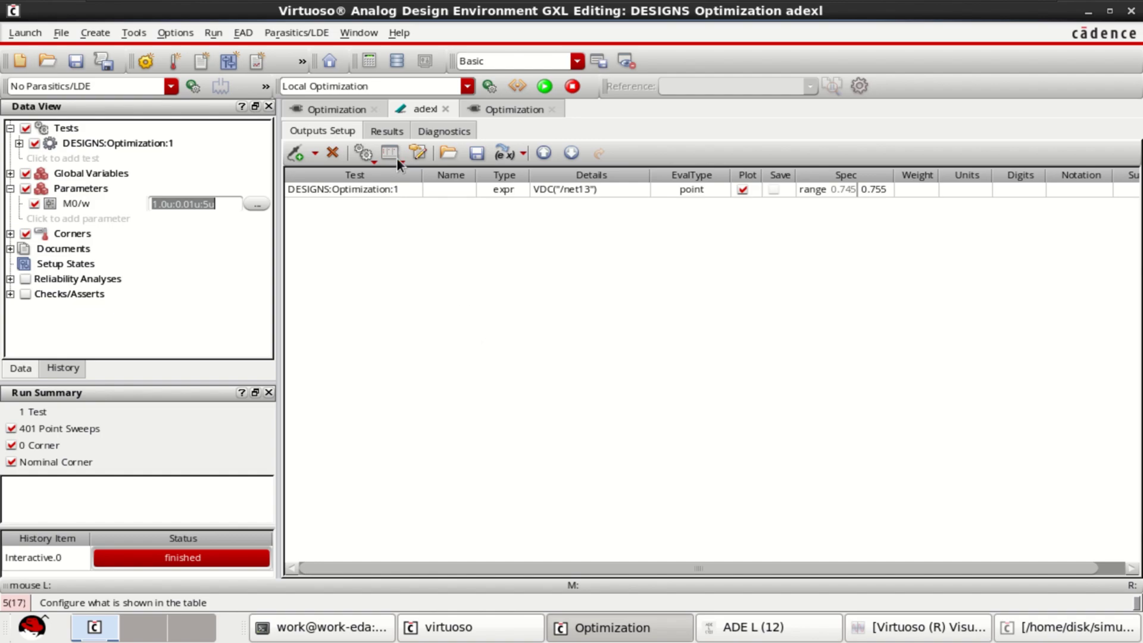
left_click(519, 87)
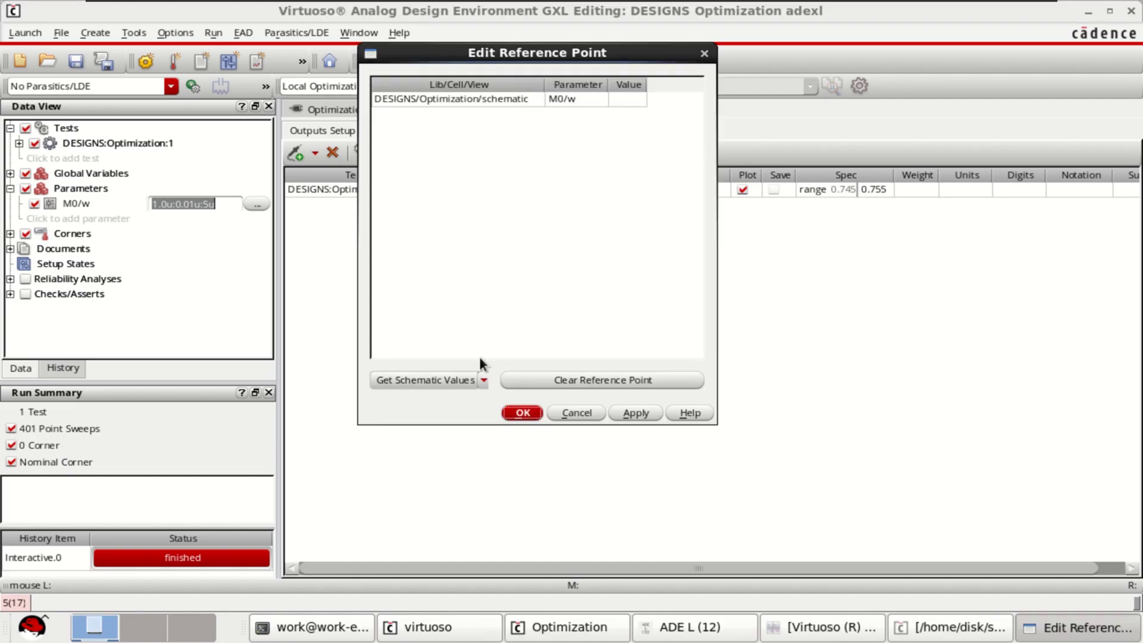
left_click(482, 379)
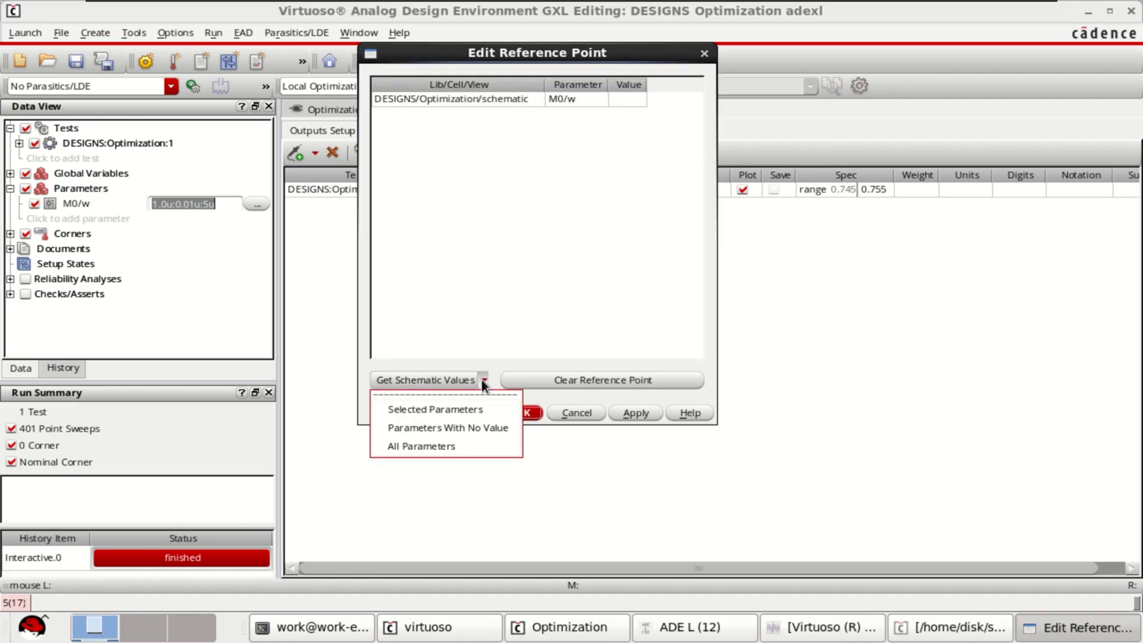
left_click(453, 447)
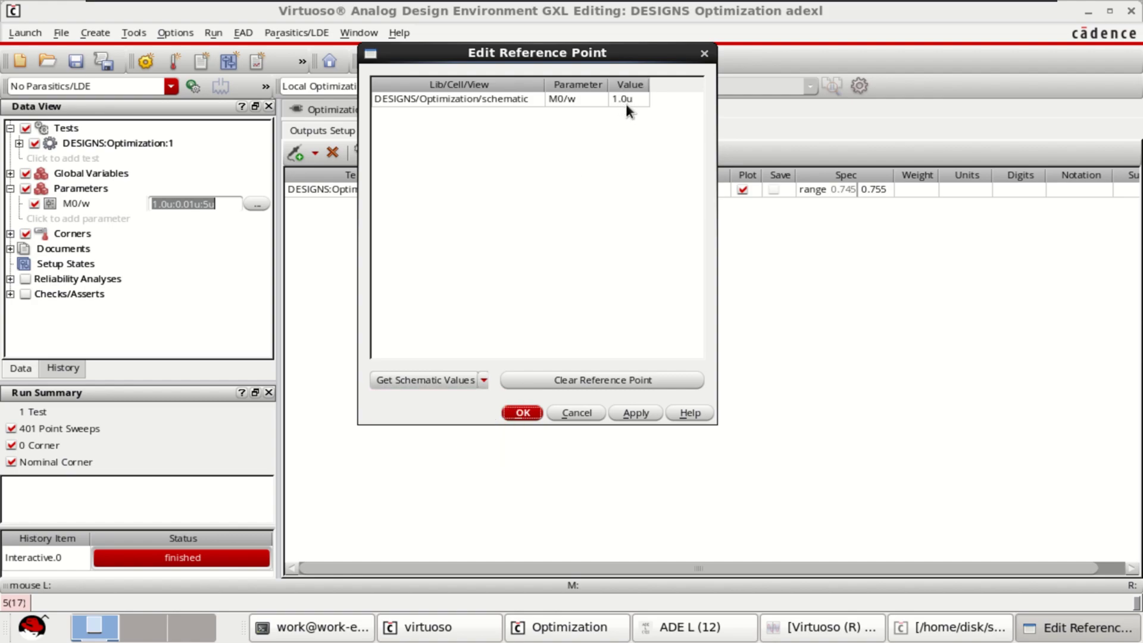
left_click(522, 414)
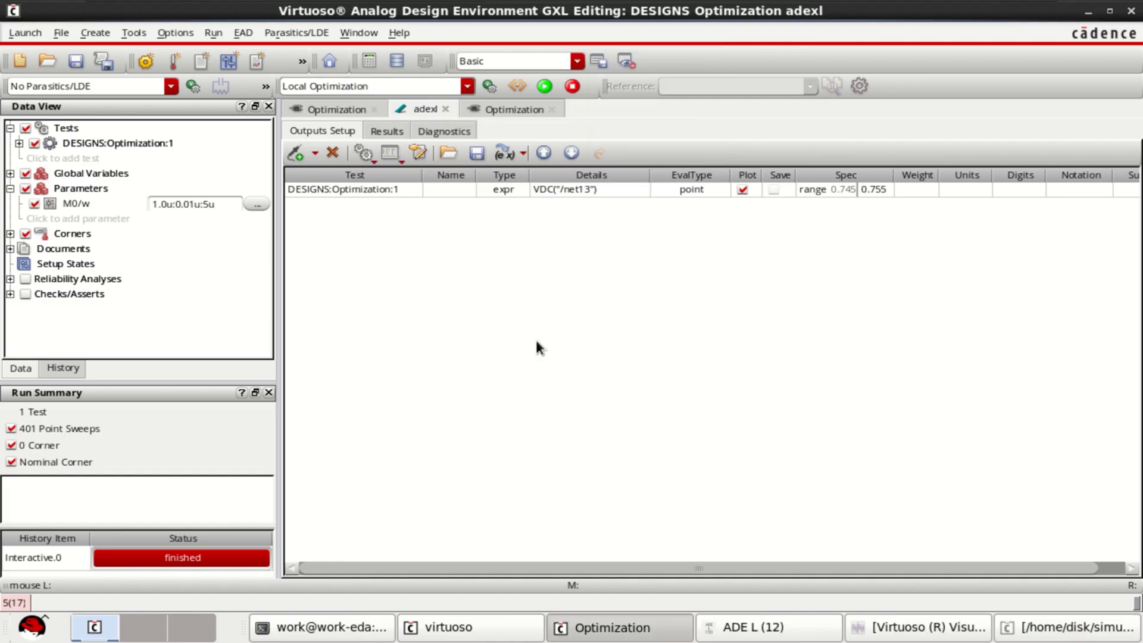
Step: Run the local optimization and clear the run and Spectre logs to reveal the results
left_click(546, 87)
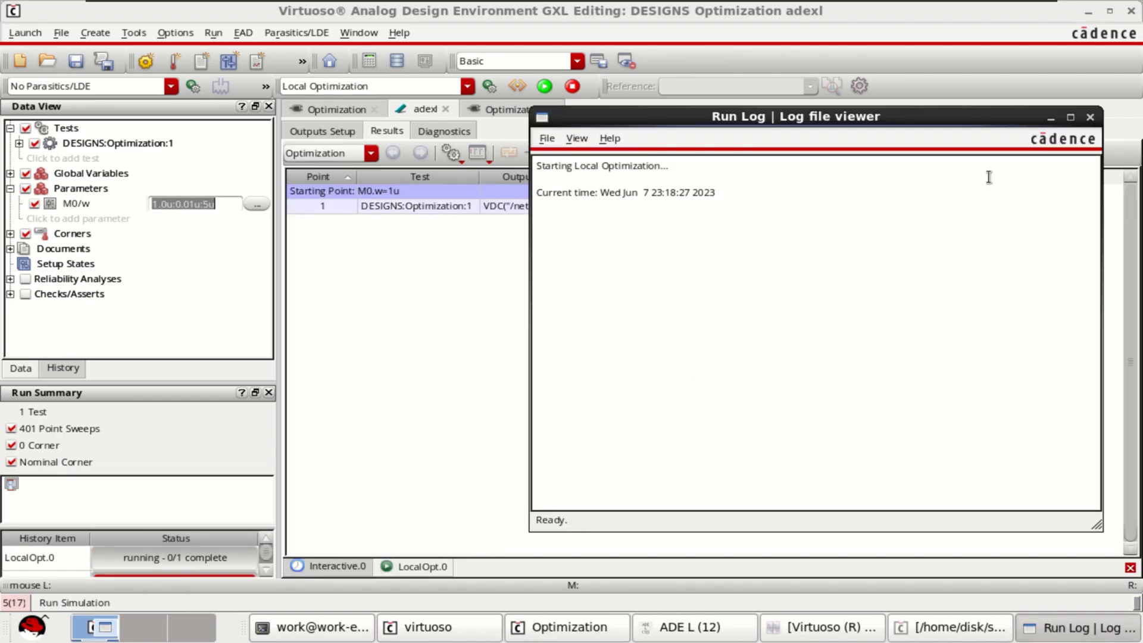
left_click(1052, 118)
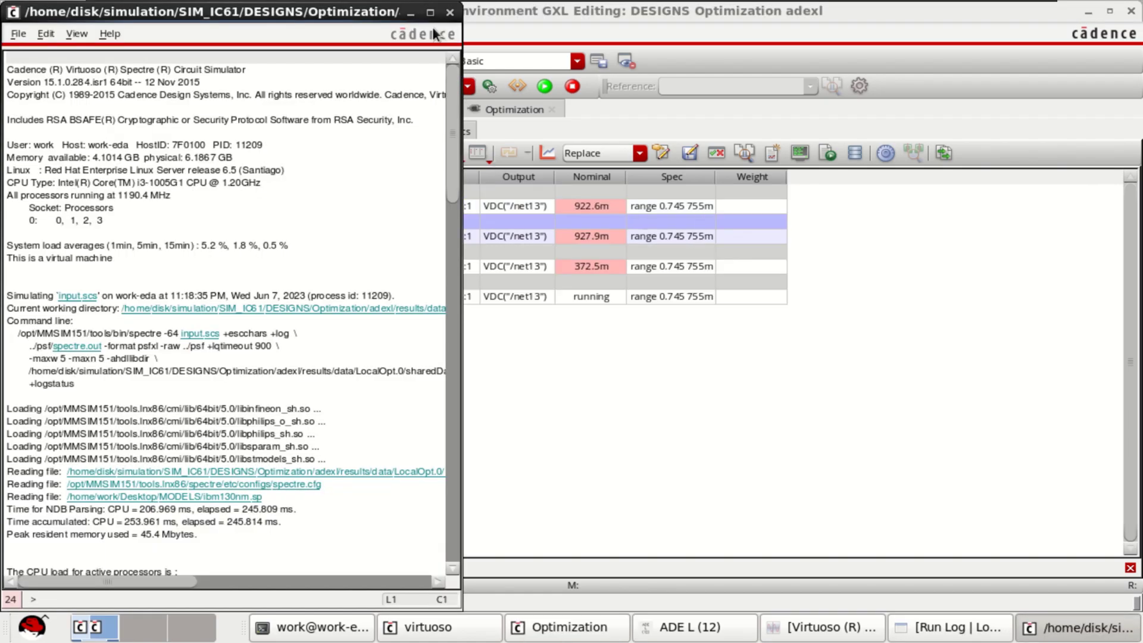
left_click(410, 13)
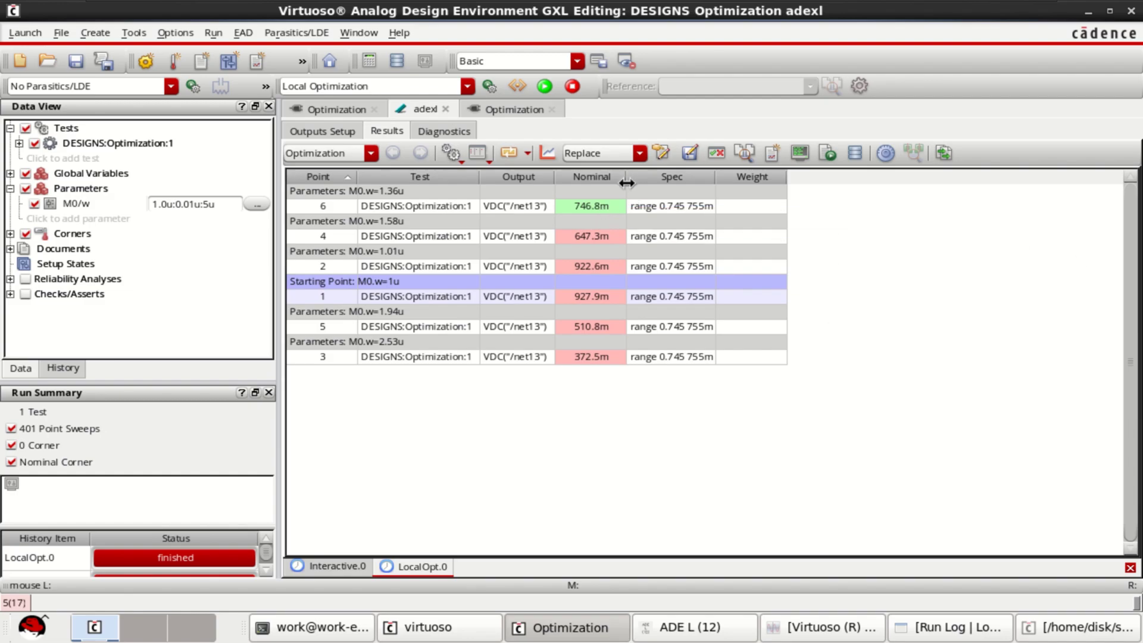
Step: Widen the Nominal and Spec columns of the LocalOpt.0 results table
left_click_drag(627, 183, 678, 180)
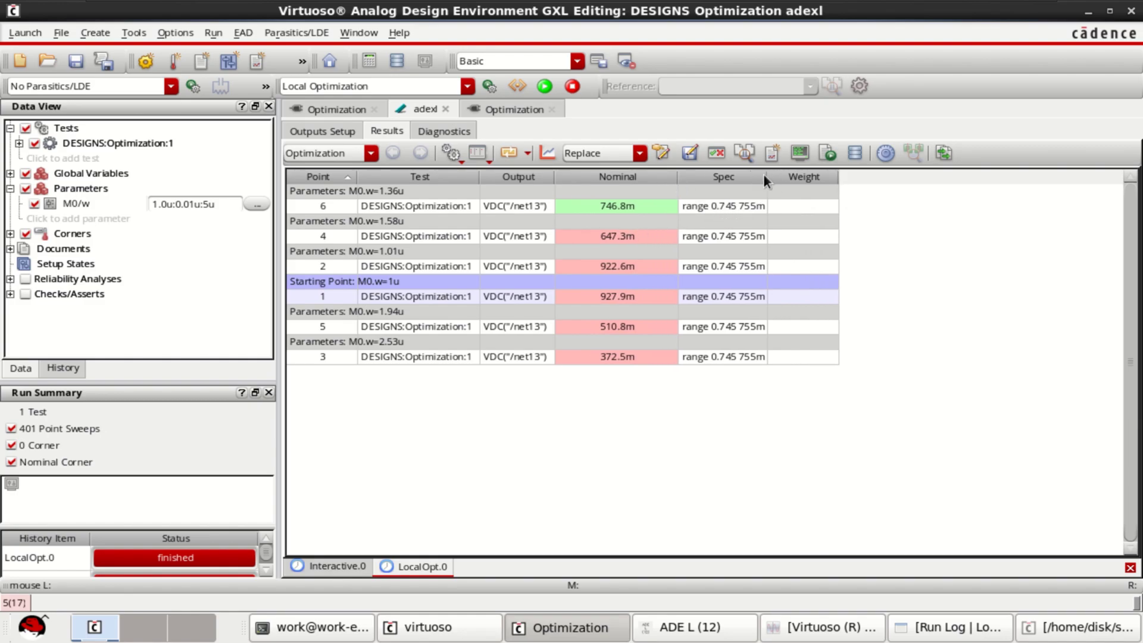
left_click_drag(766, 177, 818, 176)
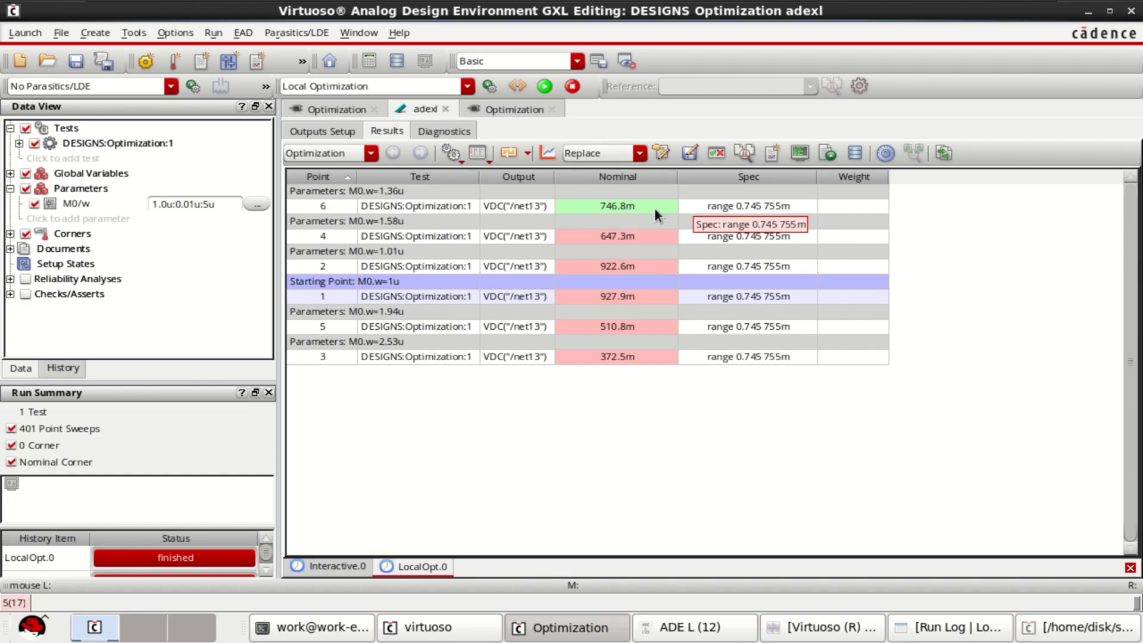
left_click(321, 109)
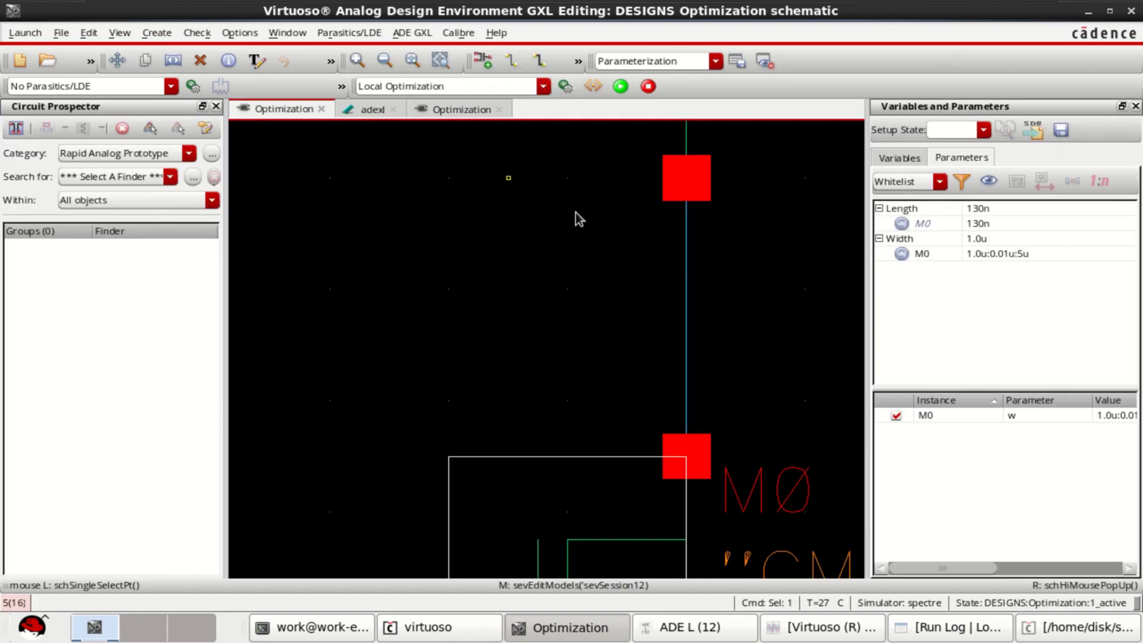
scroll(679, 390, "down", 5, "ctrl")
scroll(688, 384, "up", 4, "ctrl")
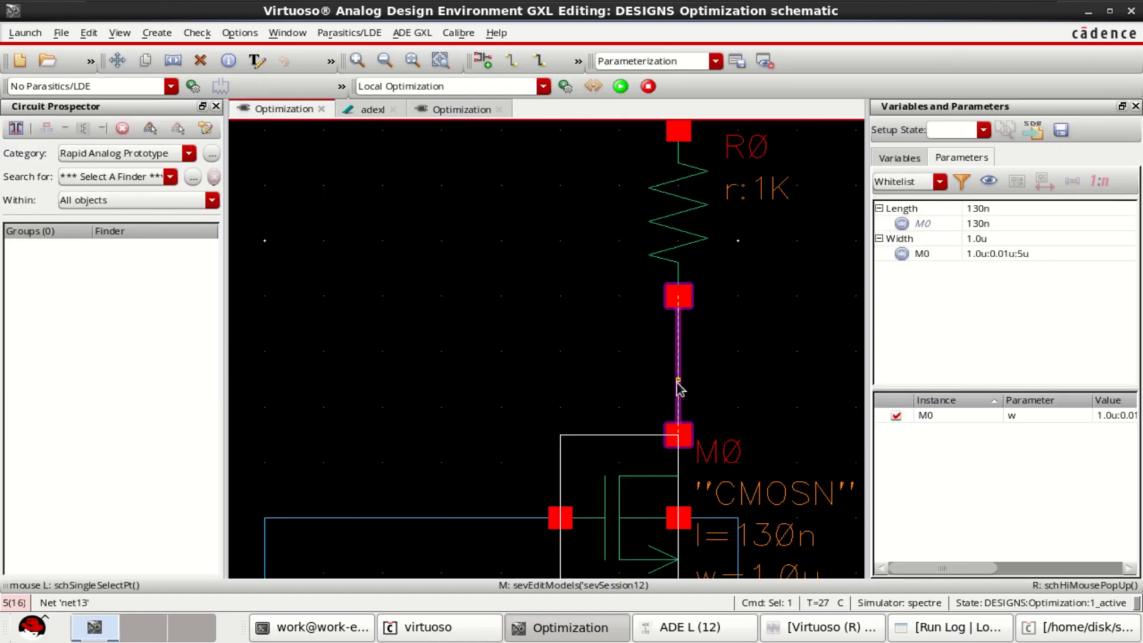
left_click(1137, 106)
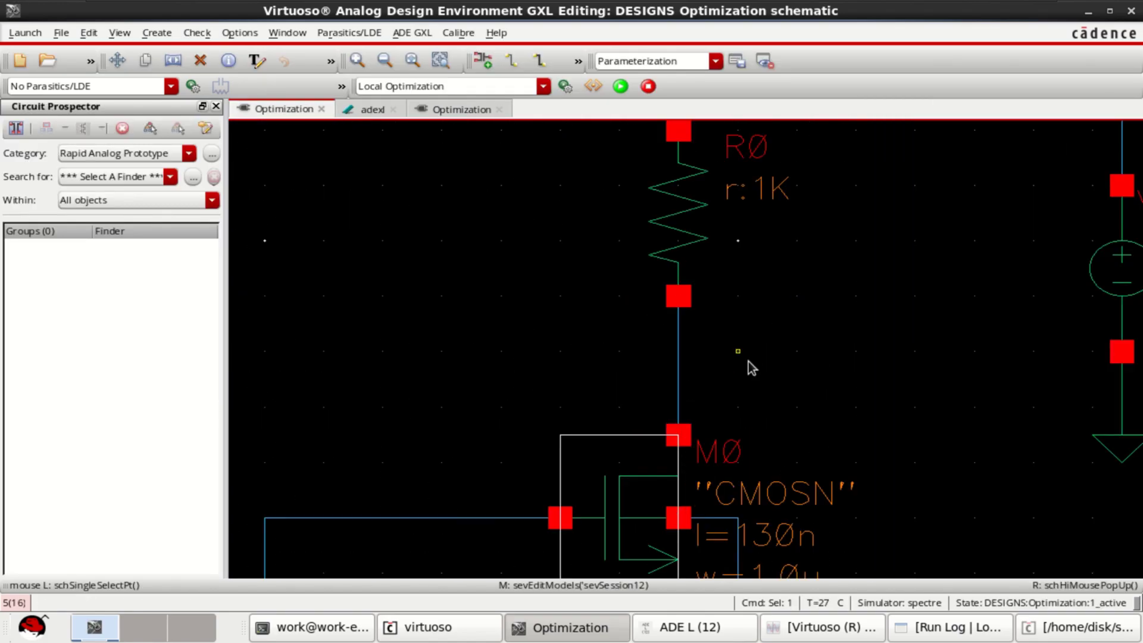
scroll(749, 369, "down", 4, "ctrl")
scroll(749, 374, "up", 4, "ctrl")
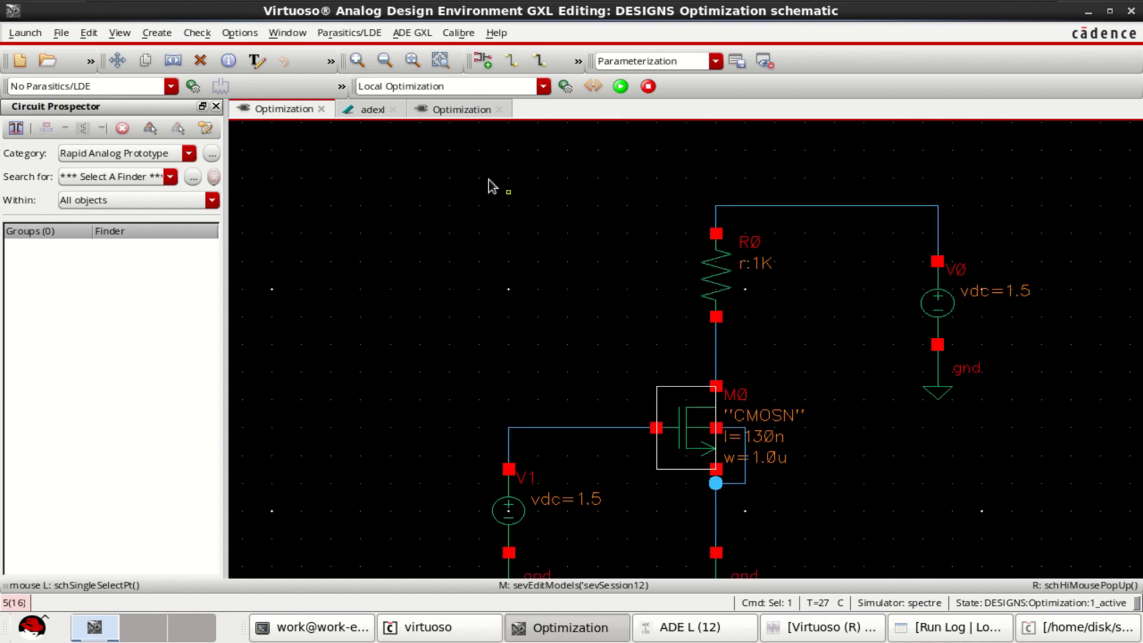
left_click(373, 109)
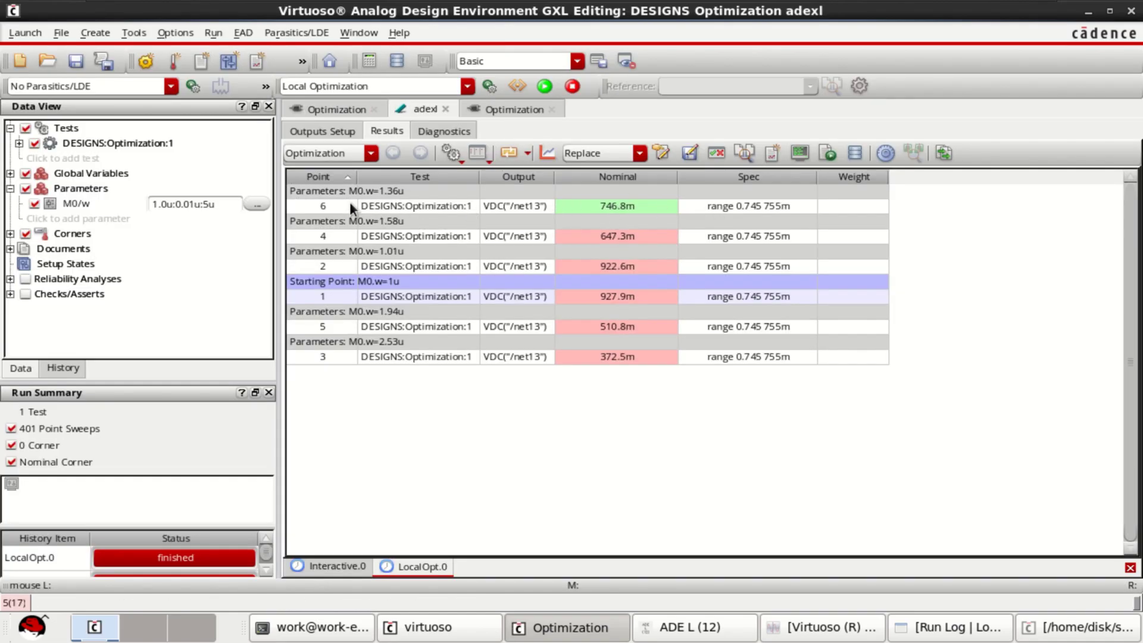
Step: Back-annotate all variables and parameters from the M0.w=1.36u result row
right_click(398, 192)
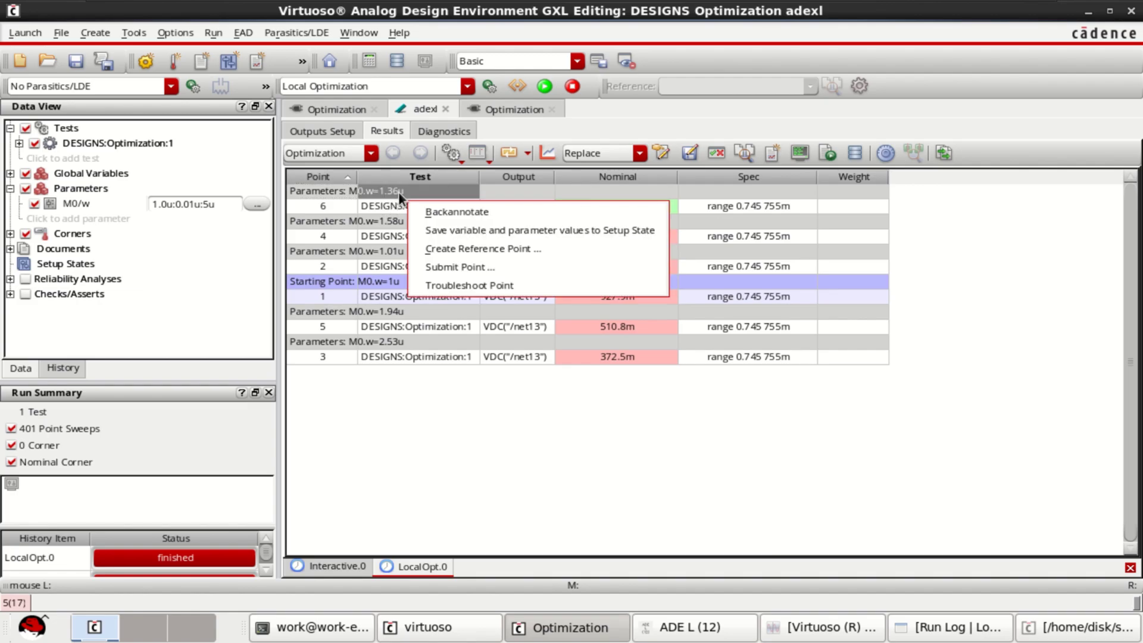
left_click(484, 212)
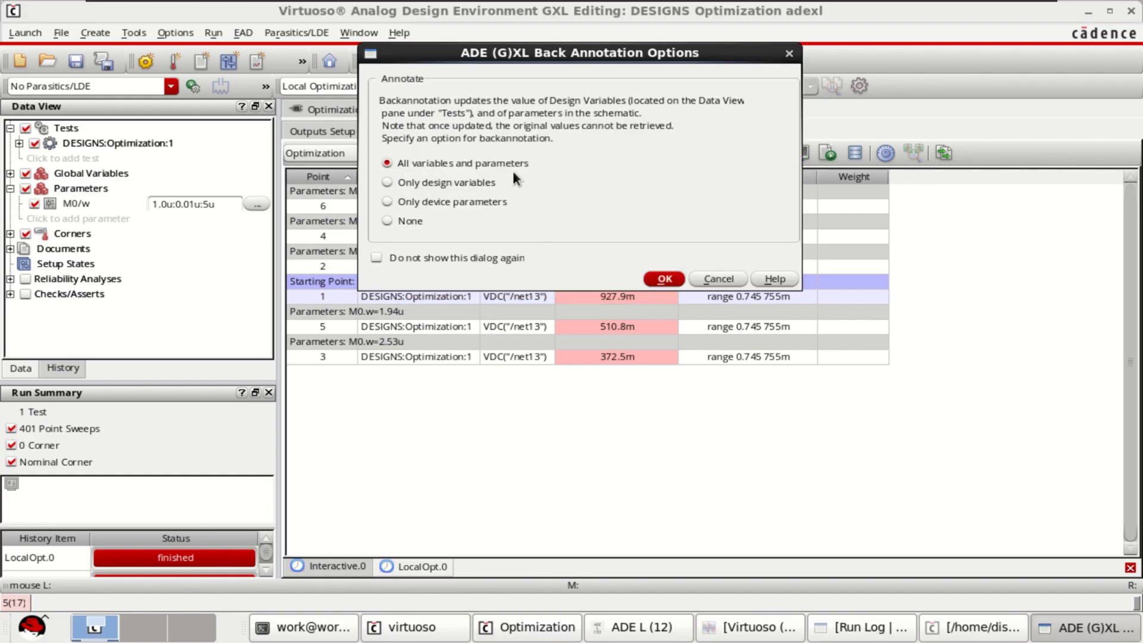
left_click(664, 280)
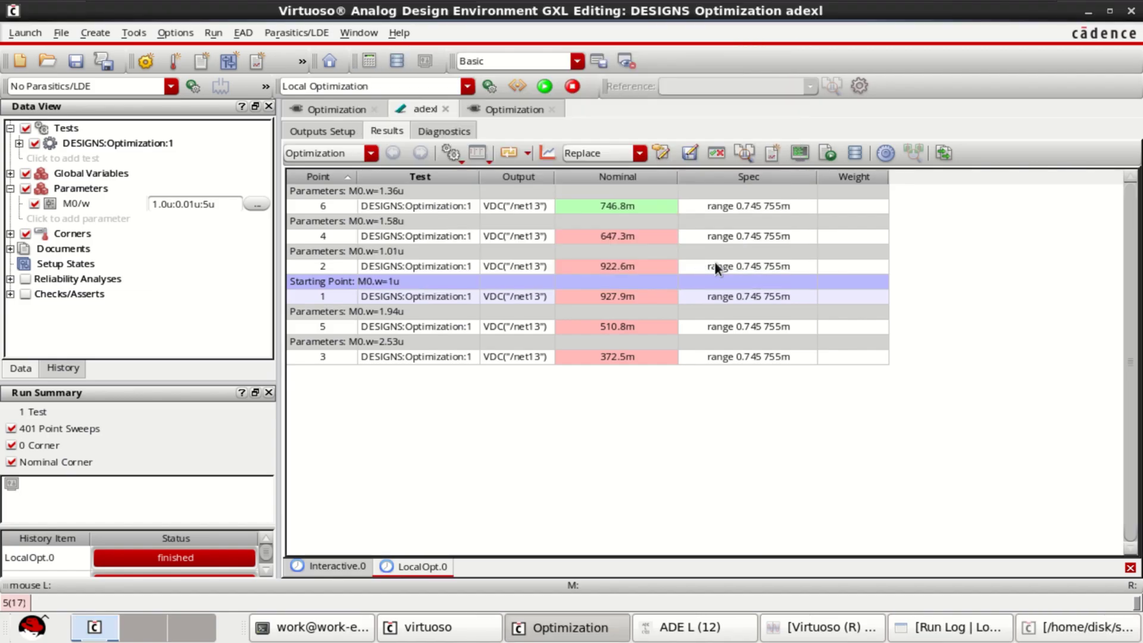
Step: Fit the Optimization schematic in view, showing M0 at l=130n, w=1.36u
left_click(329, 111)
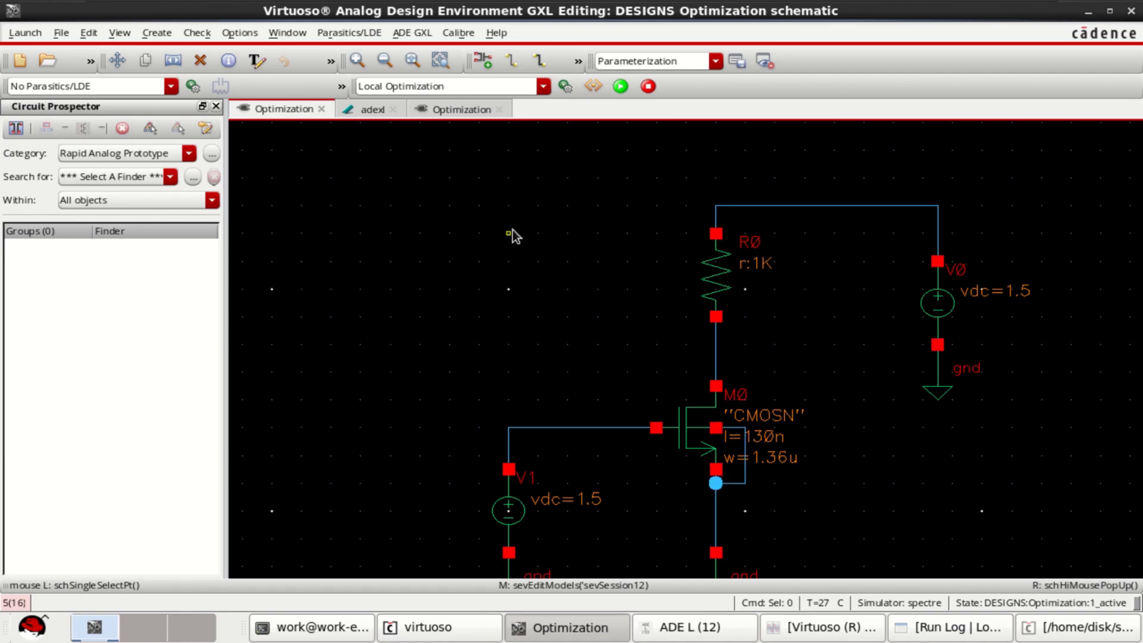
key("f")
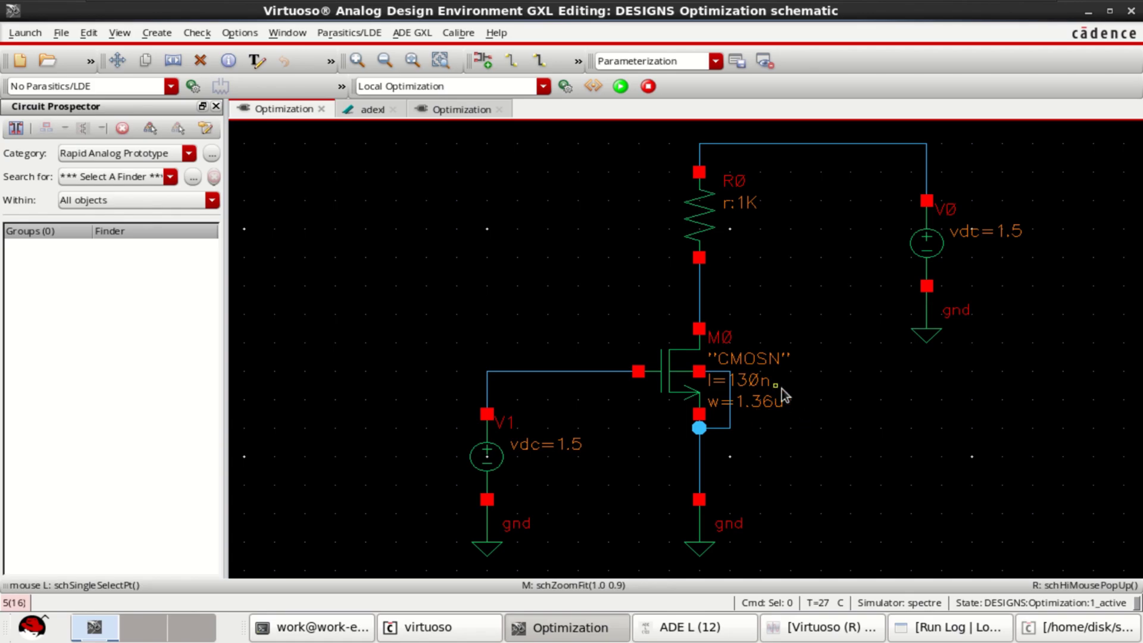
mouse_move(925, 249)
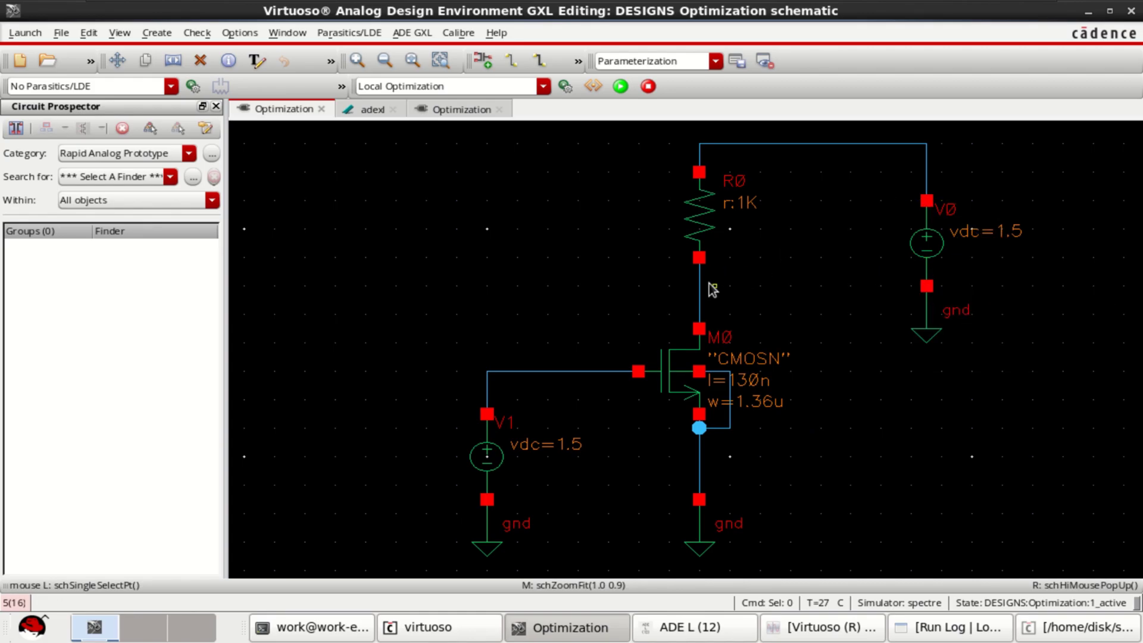